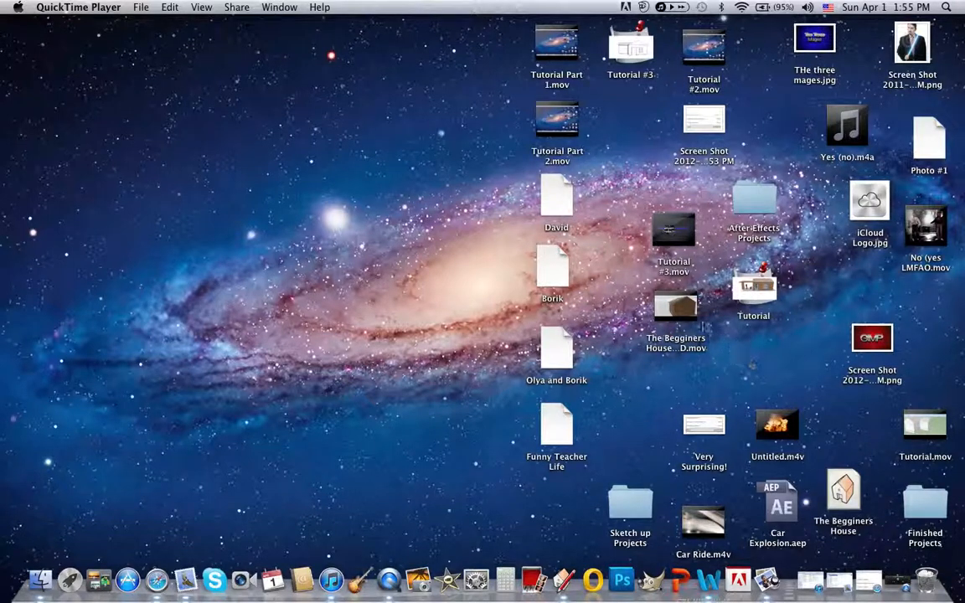
Open the video "The Begginers House in 3D.mov", skim to its end and close it
mouse_move(683, 233)
double_click(661, 315)
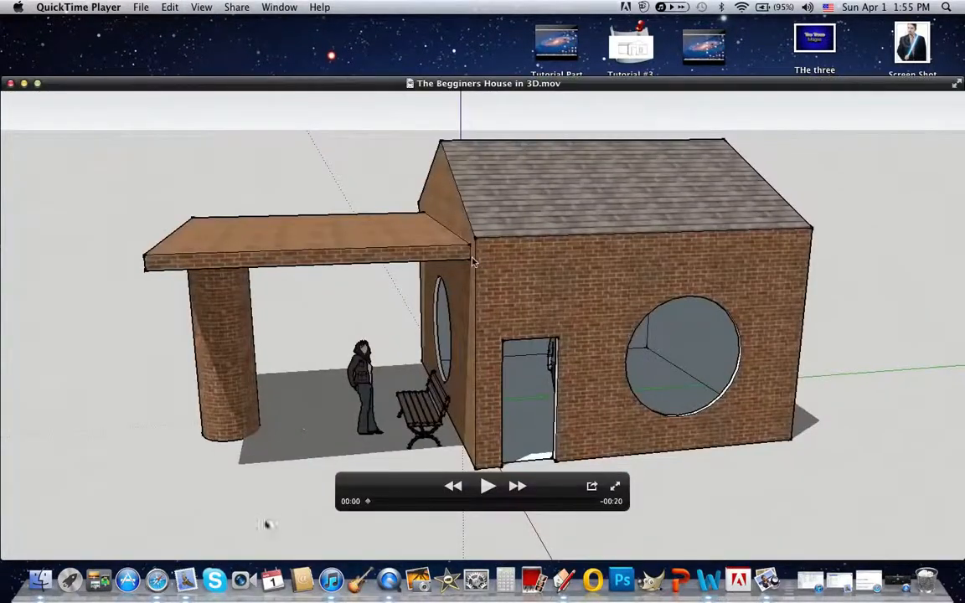
drag(370, 501, 638, 513)
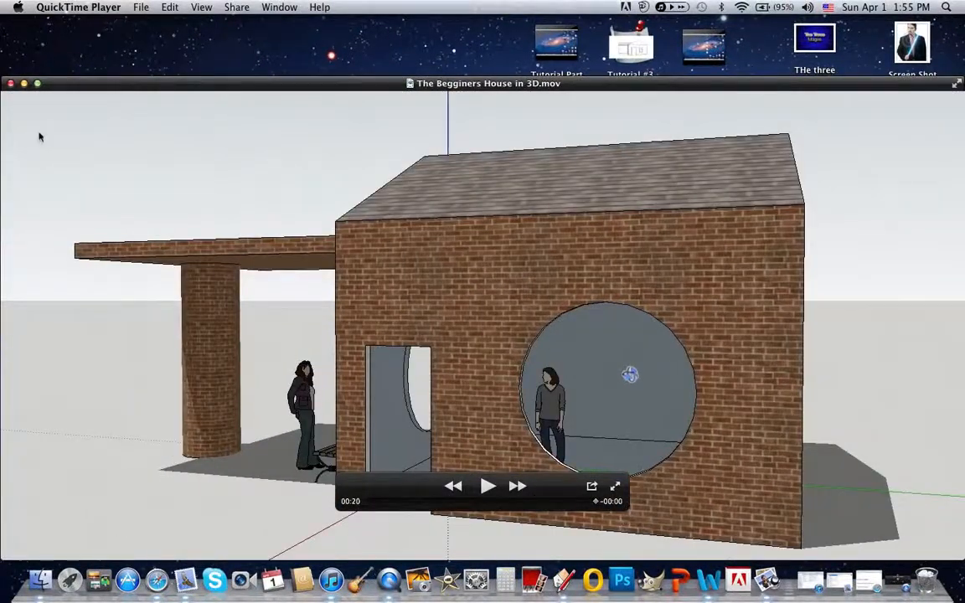
click(11, 84)
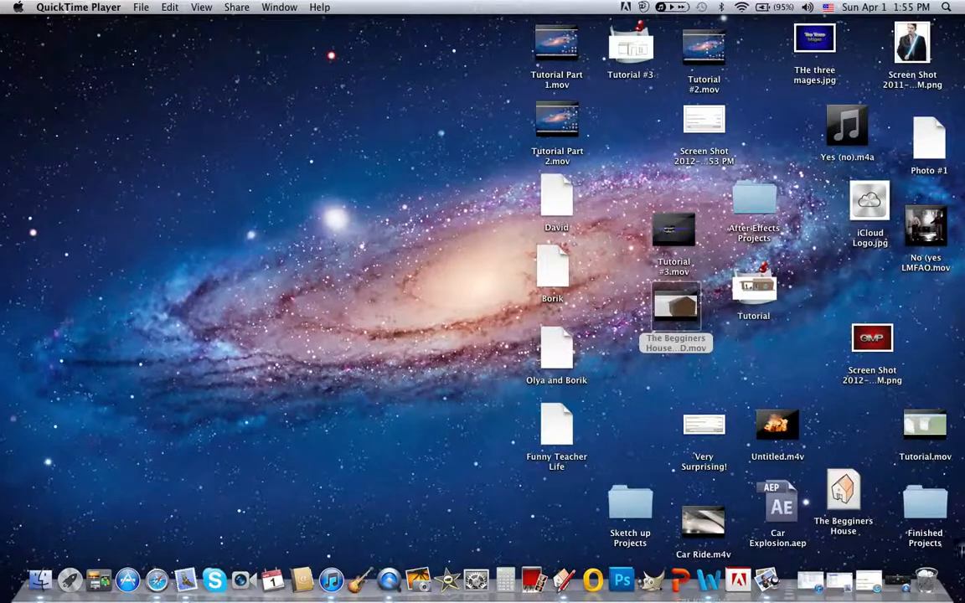
Play Tutorial.mov in full screen to preview the house model, and close the video
double_click(925, 429)
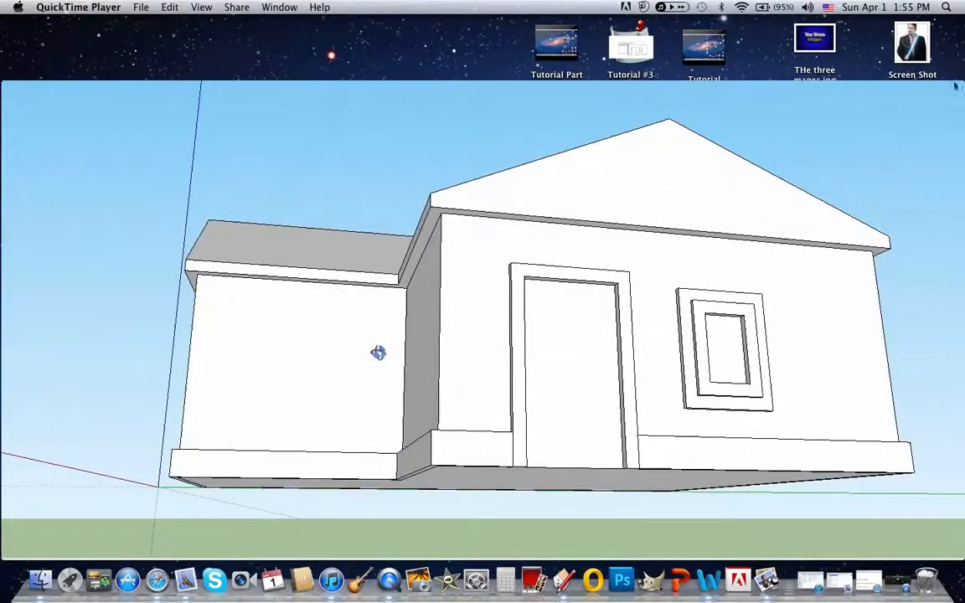
click(957, 88)
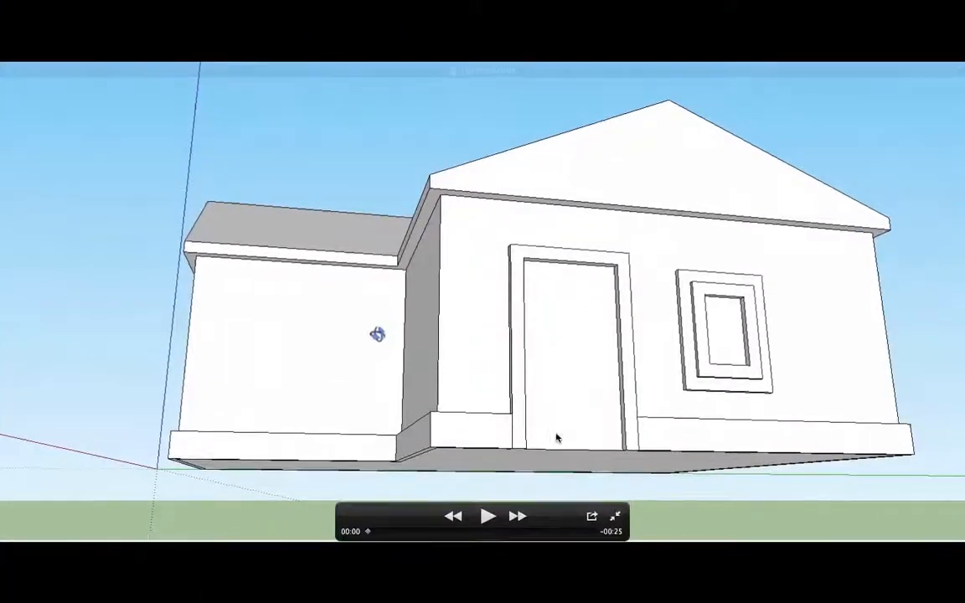
click(485, 526)
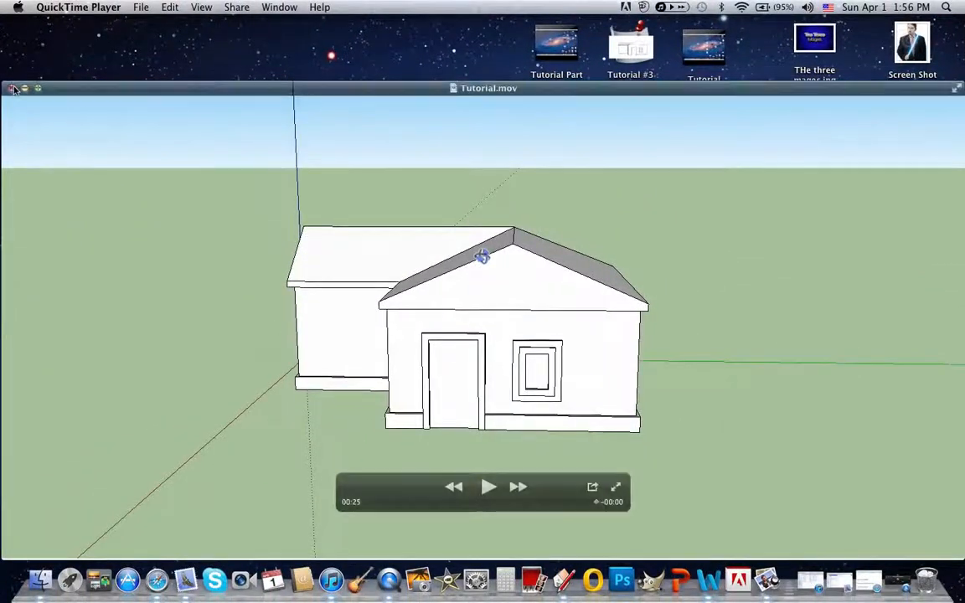
click(12, 89)
Reopen Tutorial.mov and minimise its window to keep it available as a reference
click(928, 440)
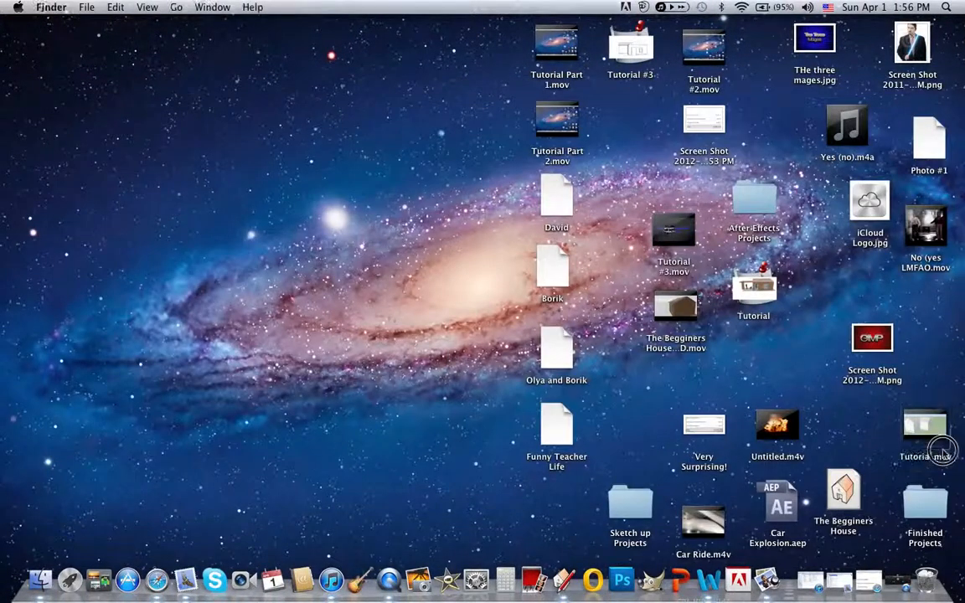
double_click(928, 440)
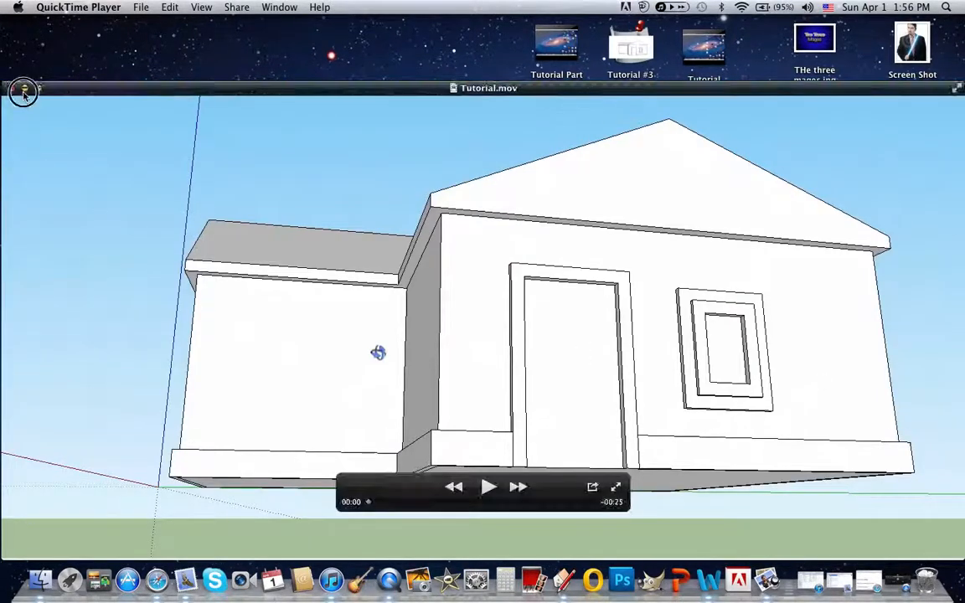
click(24, 90)
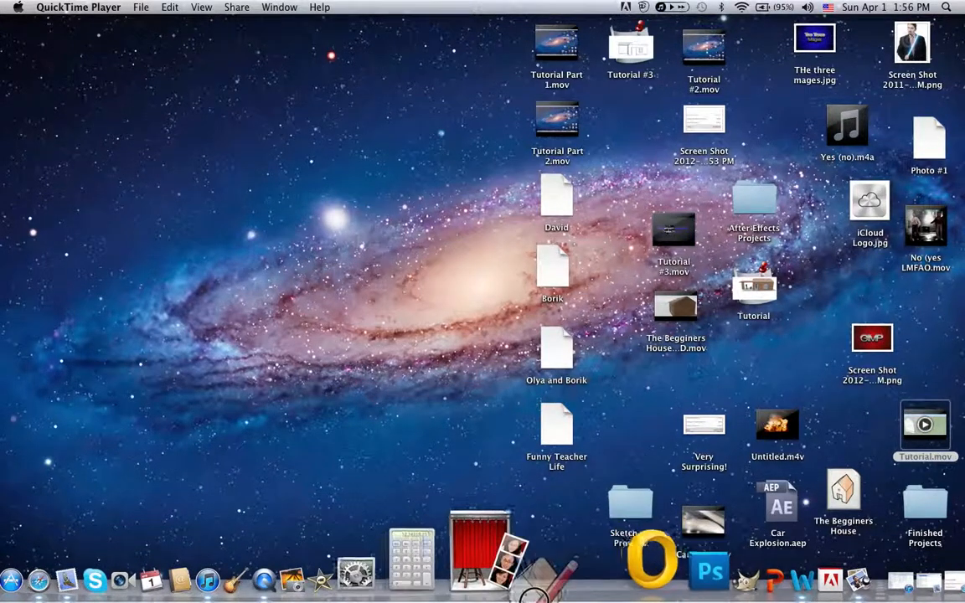
Launch SketchUp with the Simple Template - Feet and Inches and enlarge the drawing window to fill the screen
click(541, 570)
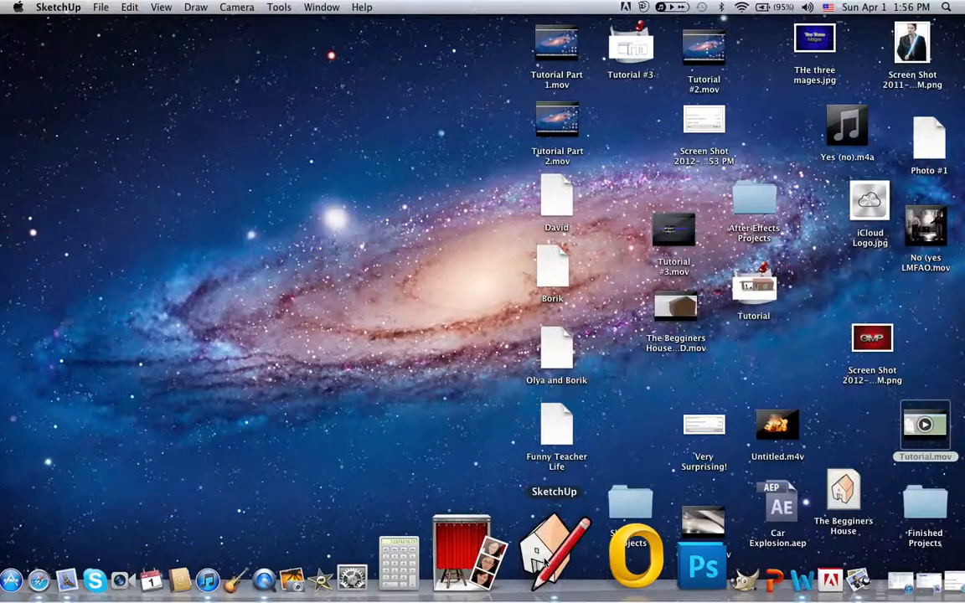
click(545, 563)
click(548, 559)
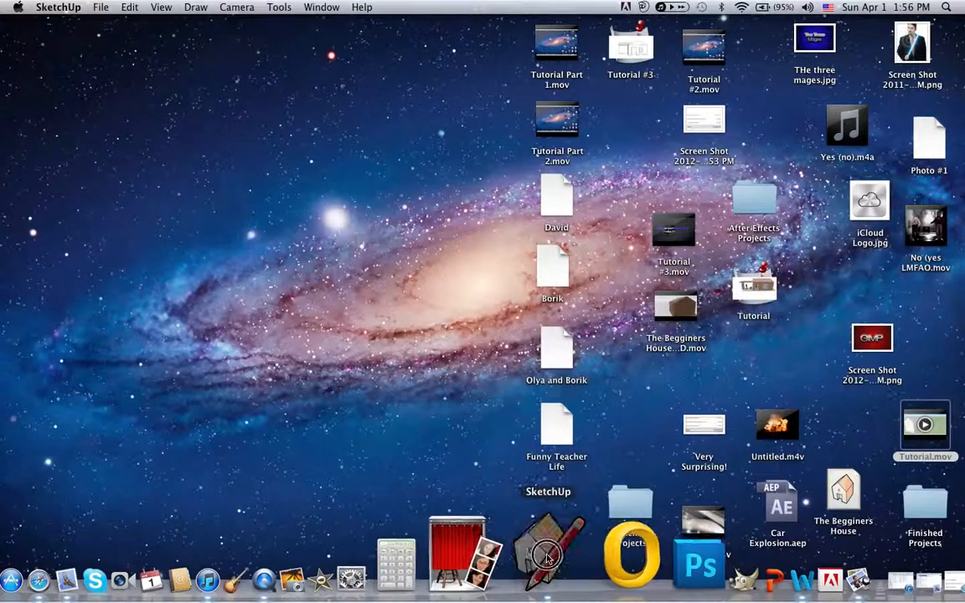
click(553, 485)
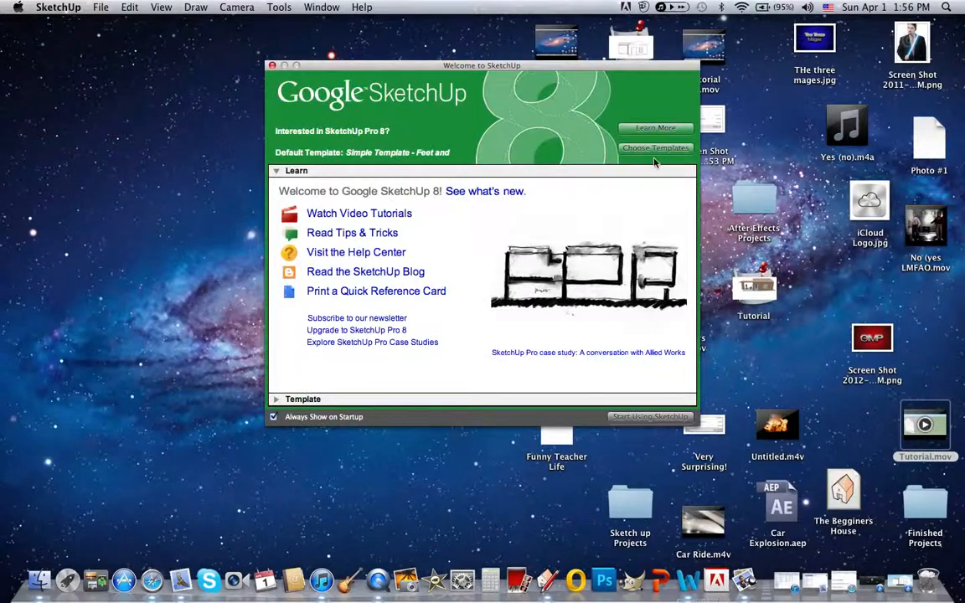
click(655, 149)
click(604, 229)
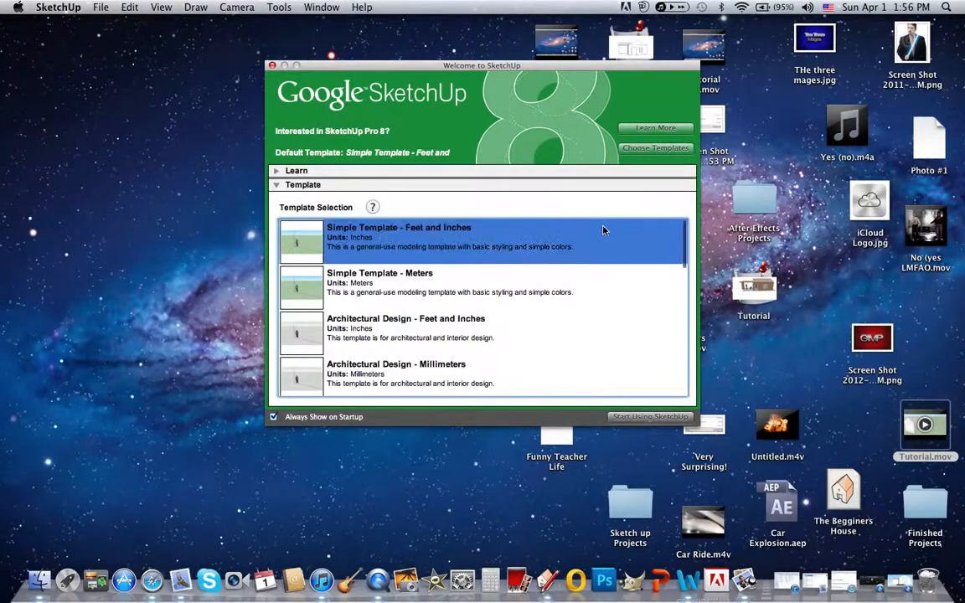
click(628, 415)
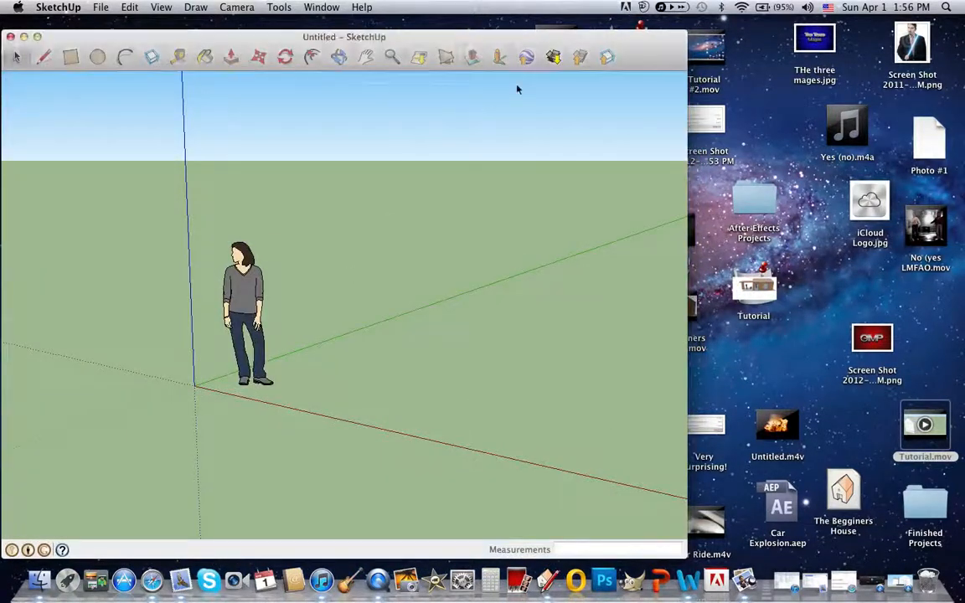
click(37, 31)
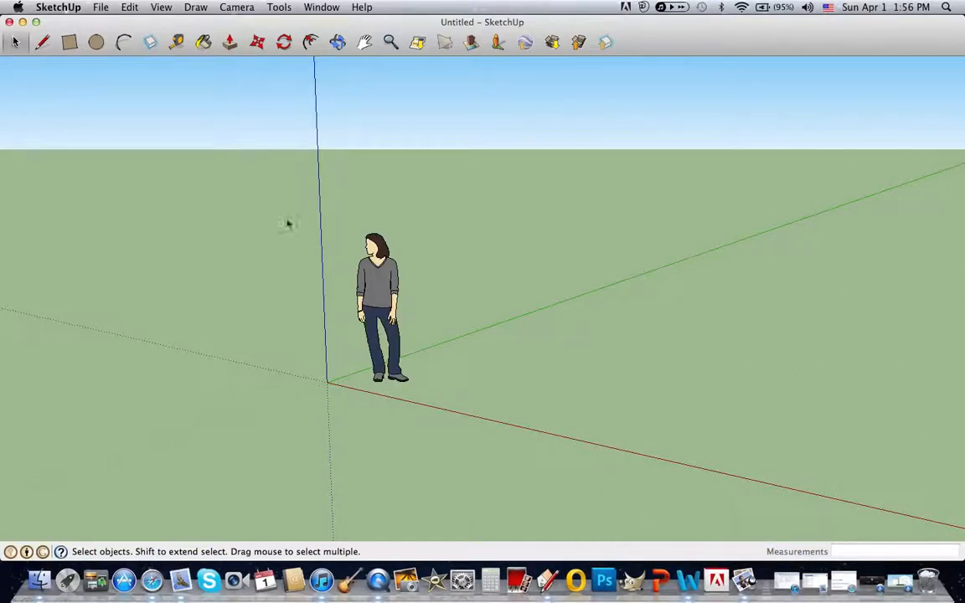
Show the Large Tool Set palette and place it beside the drawing area, clear of the workspace
click(154, 8)
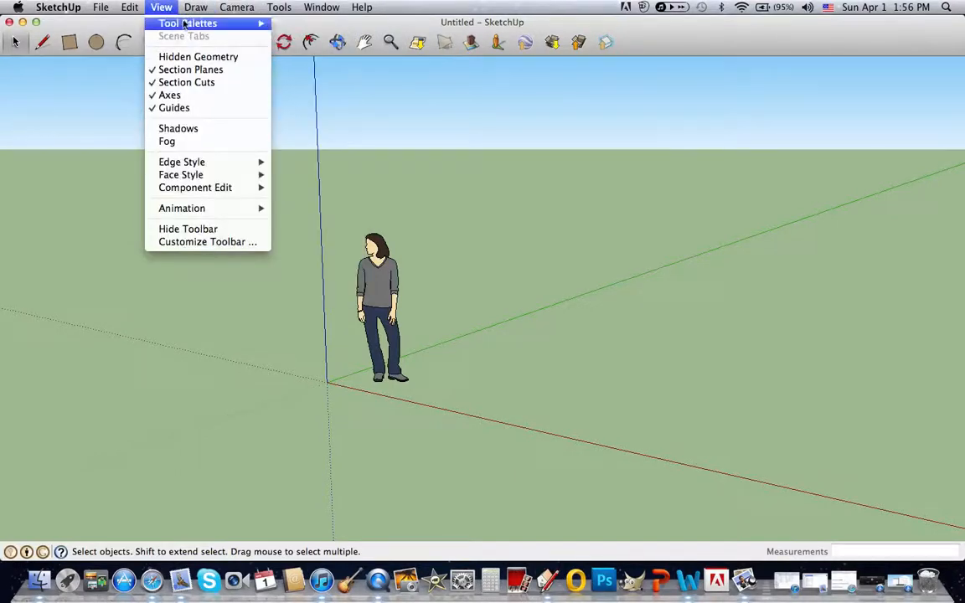
mouse_move(213, 28)
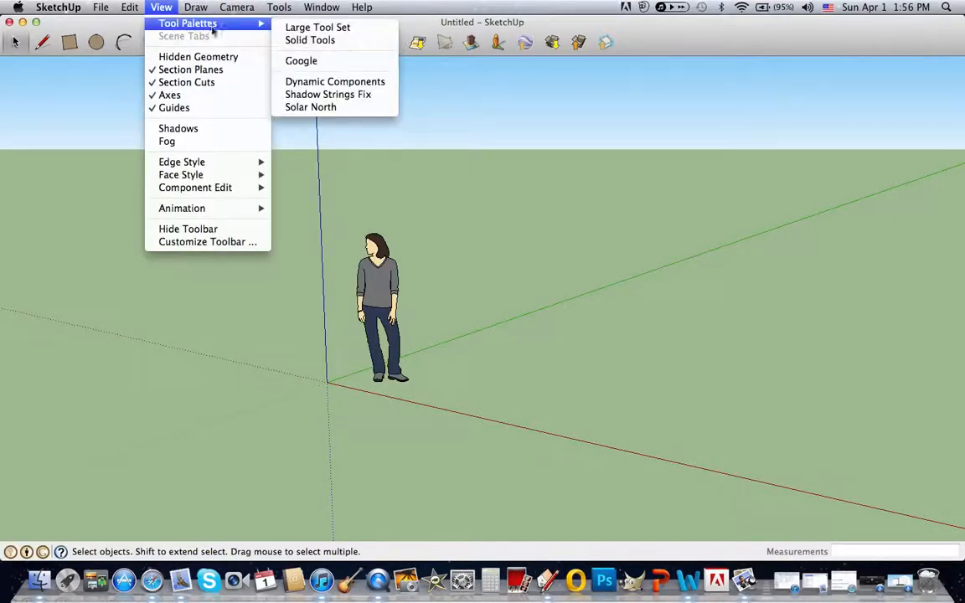
click(293, 27)
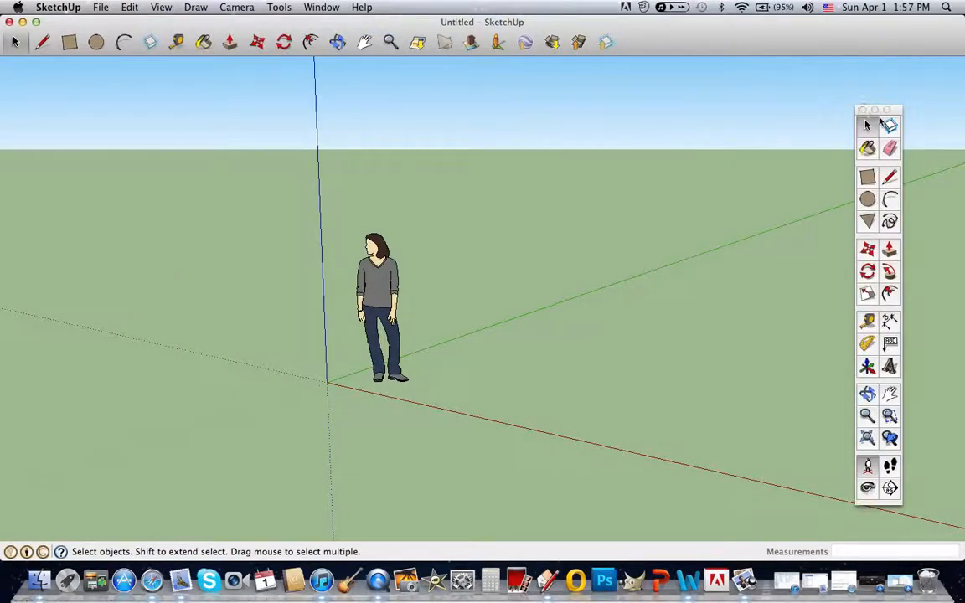
mouse_move(892, 111)
mouse_down()
mouse_move(891, 38)
mouse_move(952, 103)
mouse_move(892, 80)
mouse_move(902, 95)
mouse_up()
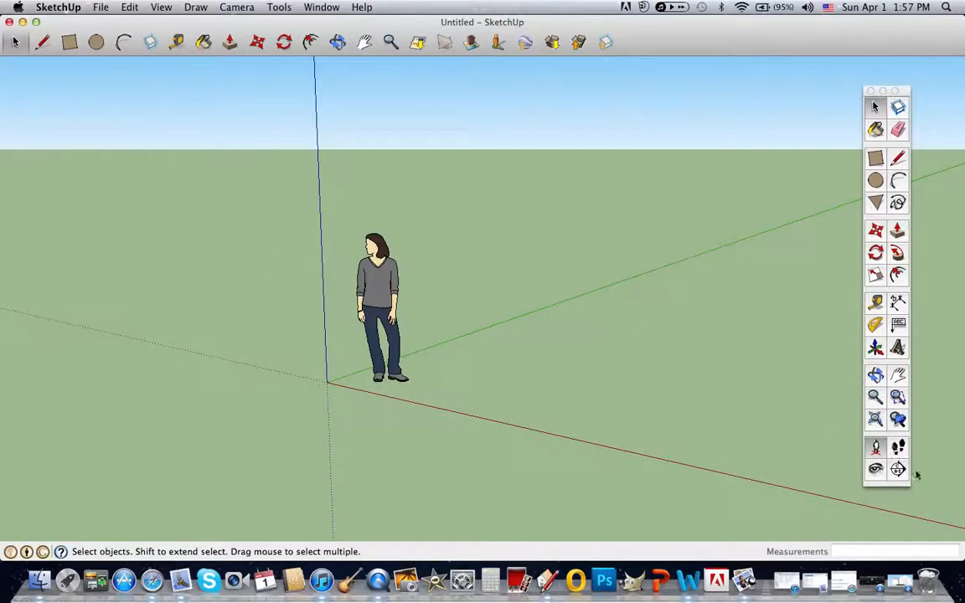
click(876, 447)
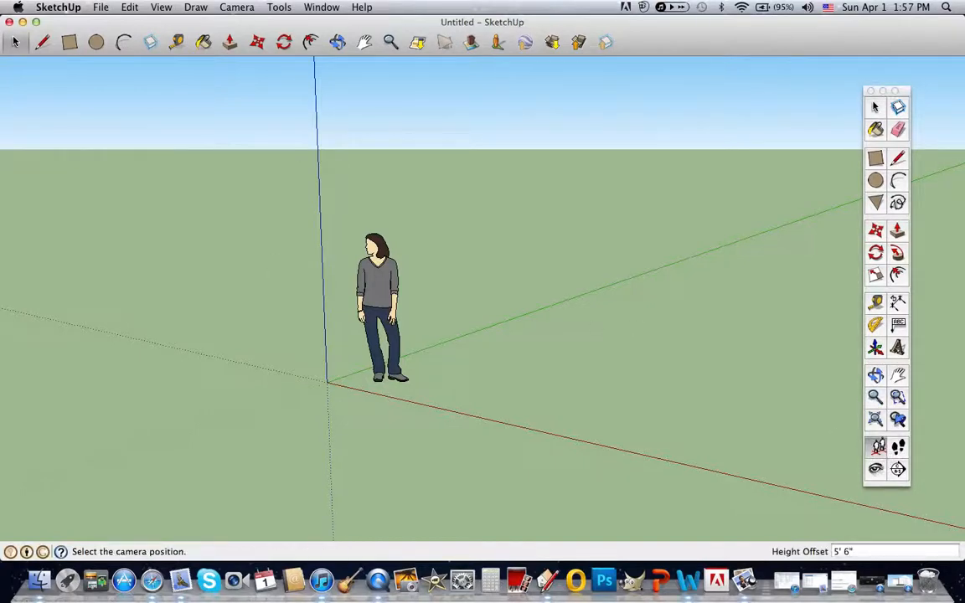
click(874, 447)
click(872, 115)
click(898, 126)
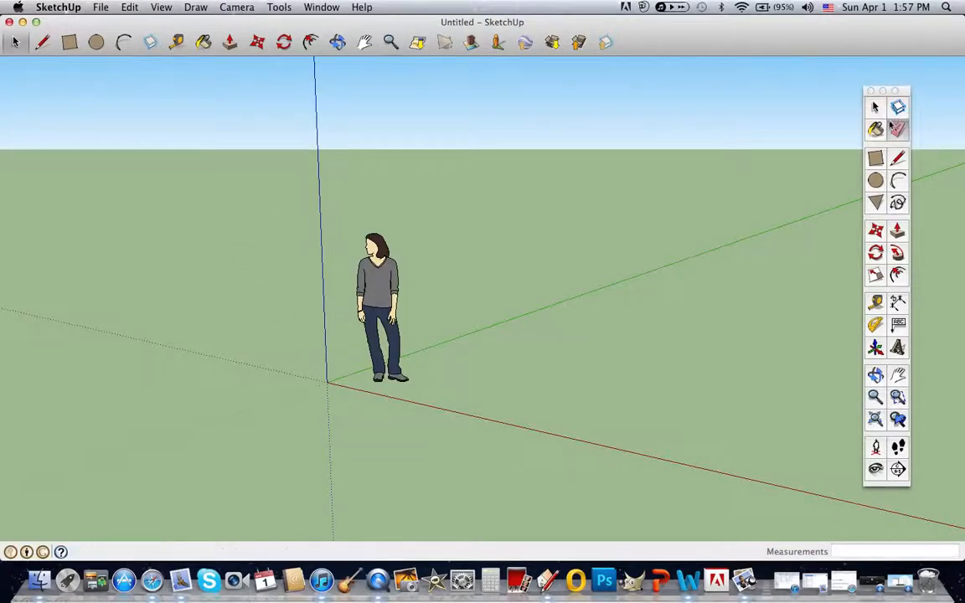
Delete the default person figure standing near the origin
click(875, 107)
drag(323, 216, 493, 514)
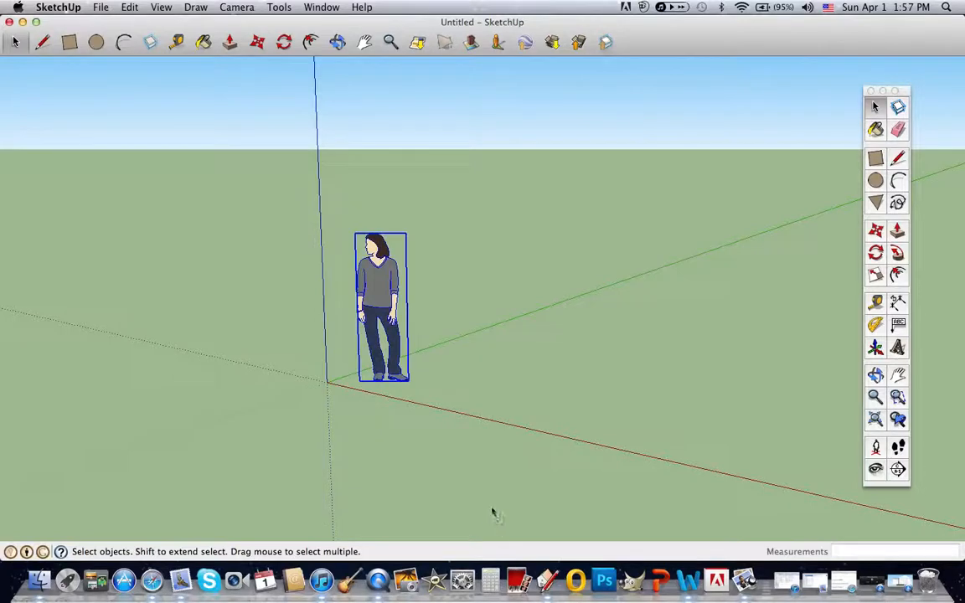
key(Delete)
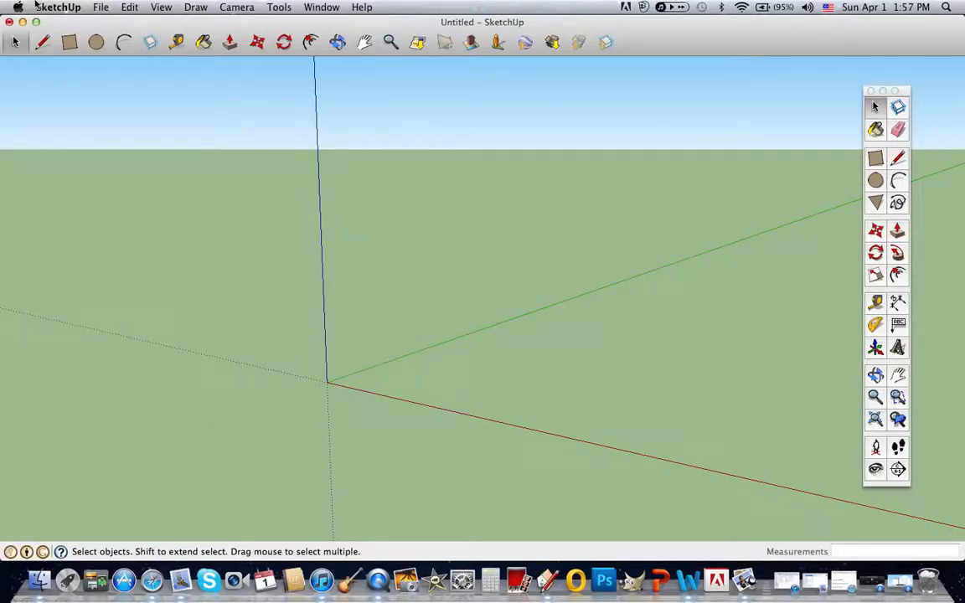
Try drawing a rectangle about 9' 6" by 5' 2" on the ground near the origin, and undo it
click(68, 42)
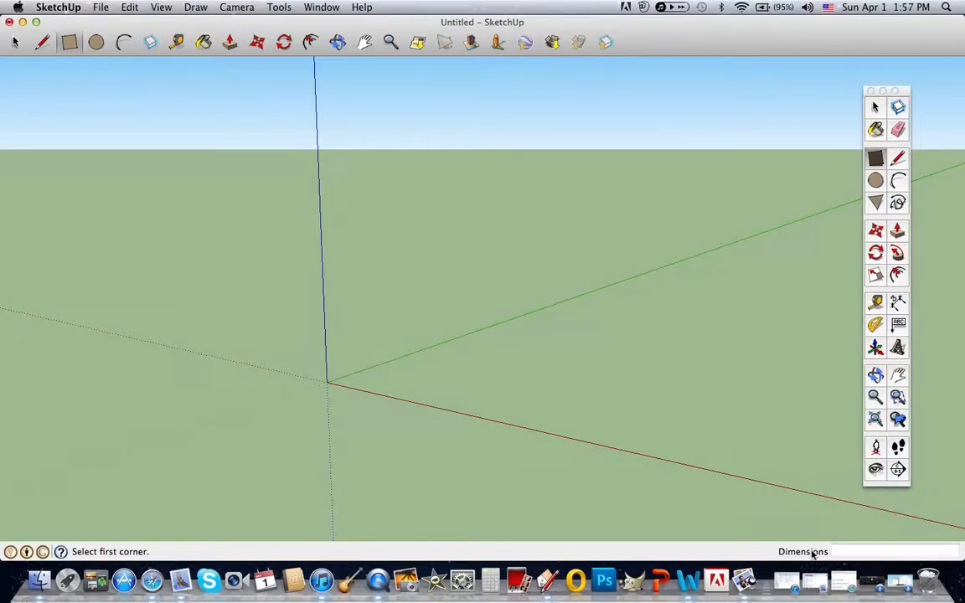
drag(824, 552, 812, 530)
scroll(857, 543, down, 1)
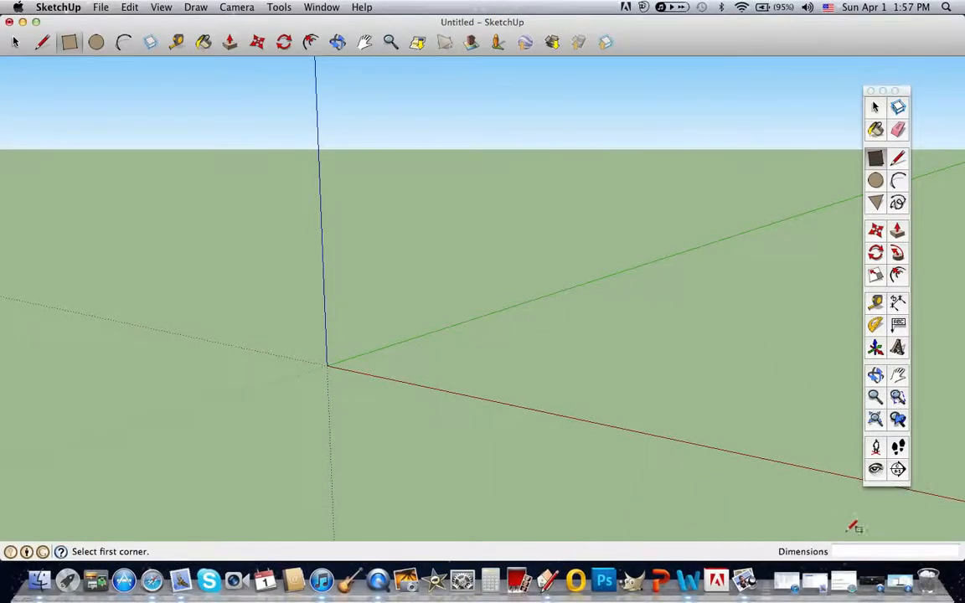
click(444, 361)
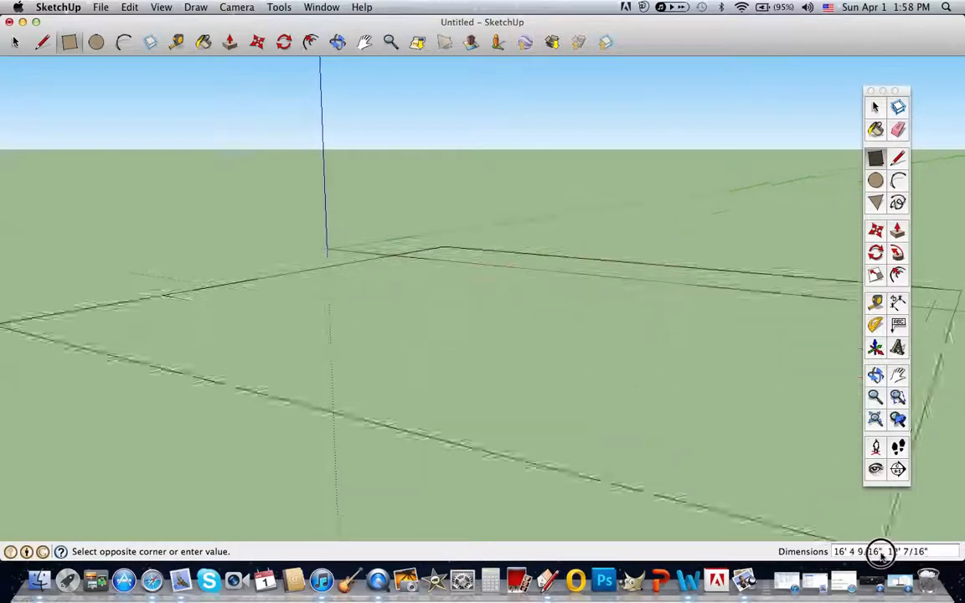
click(794, 174)
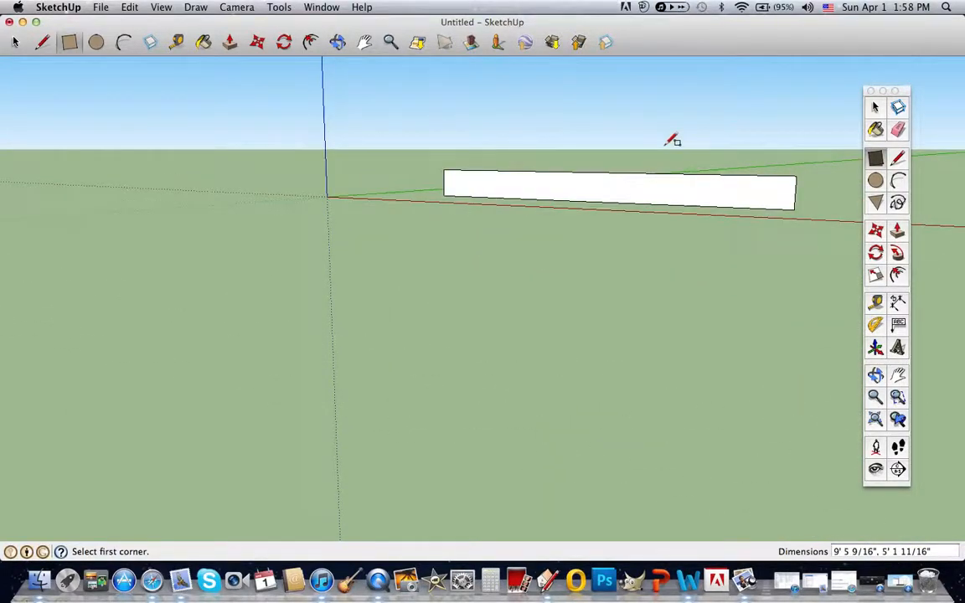
key(super+z)
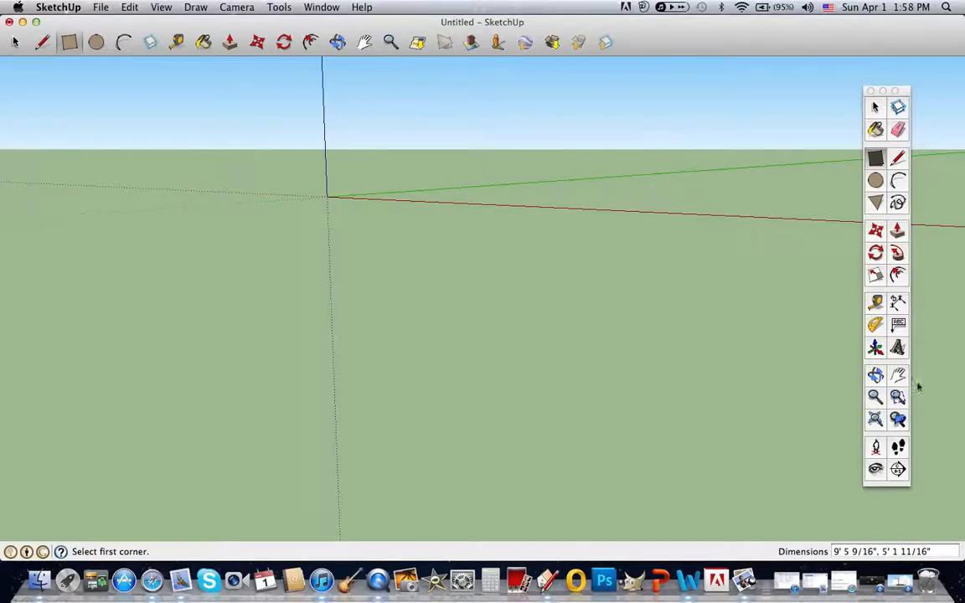
Draw a 12' by 30' rectangle on the ground between the red and green axes
click(897, 374)
drag(758, 302, 631, 470)
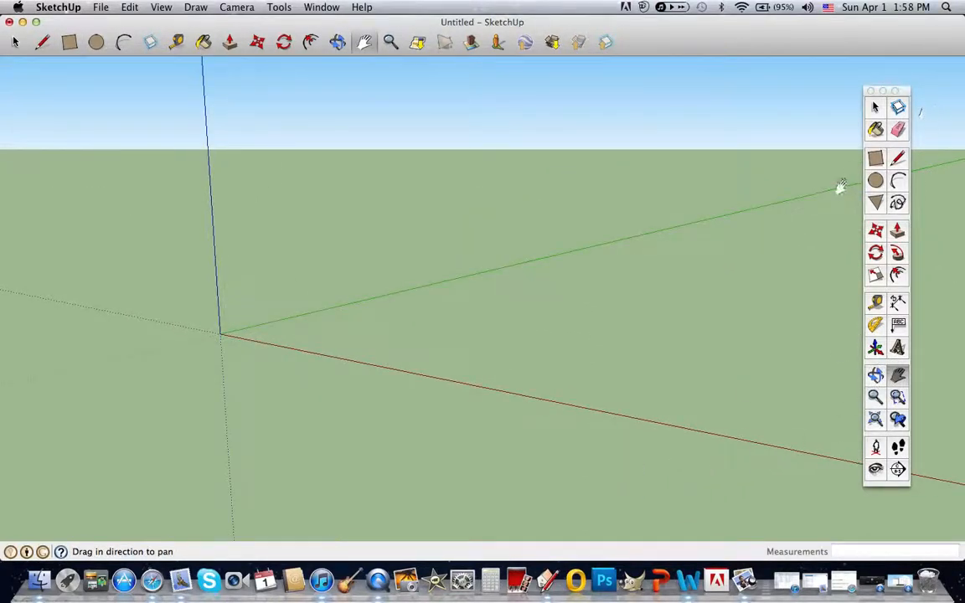
click(874, 159)
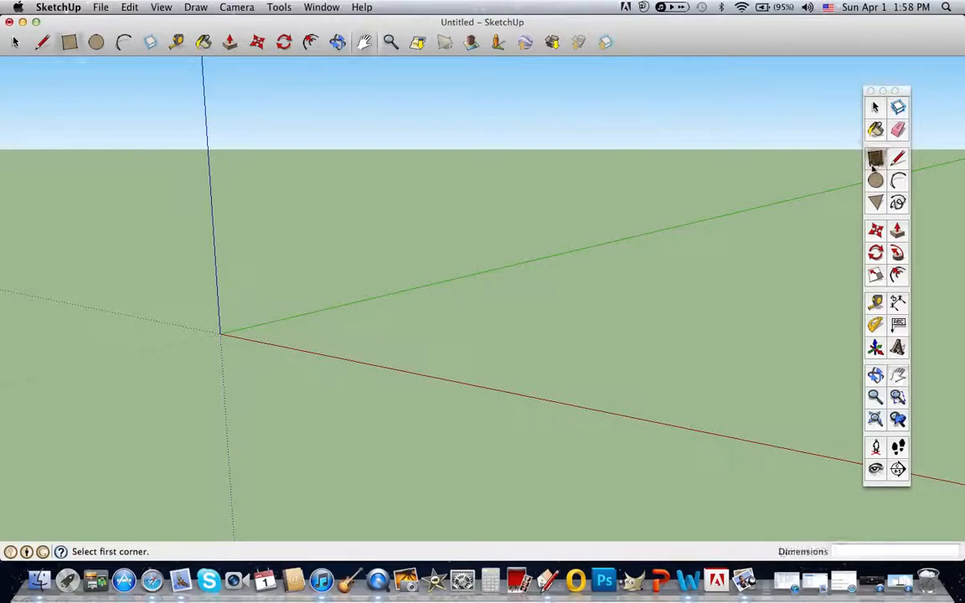
click(323, 316)
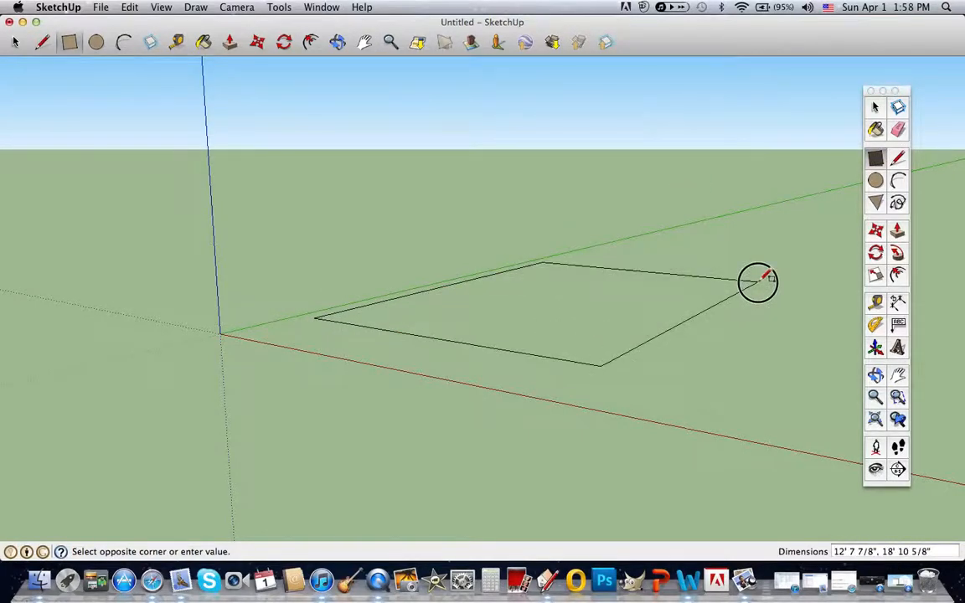
text(12', 30)
key(Return)
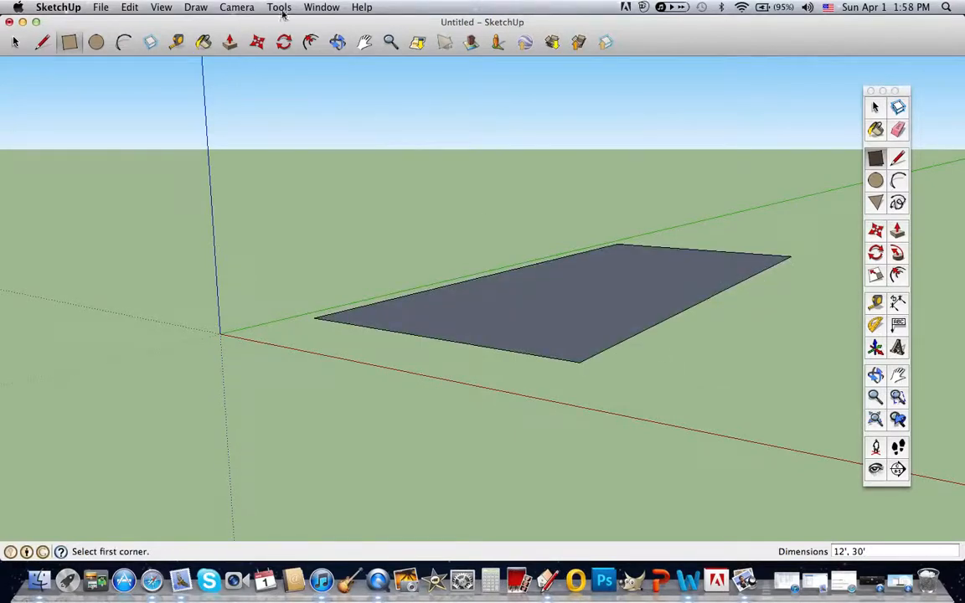
Switch to QuickTime Player and restore the minimised Tutorial.mov window to consult the reference house
click(336, 42)
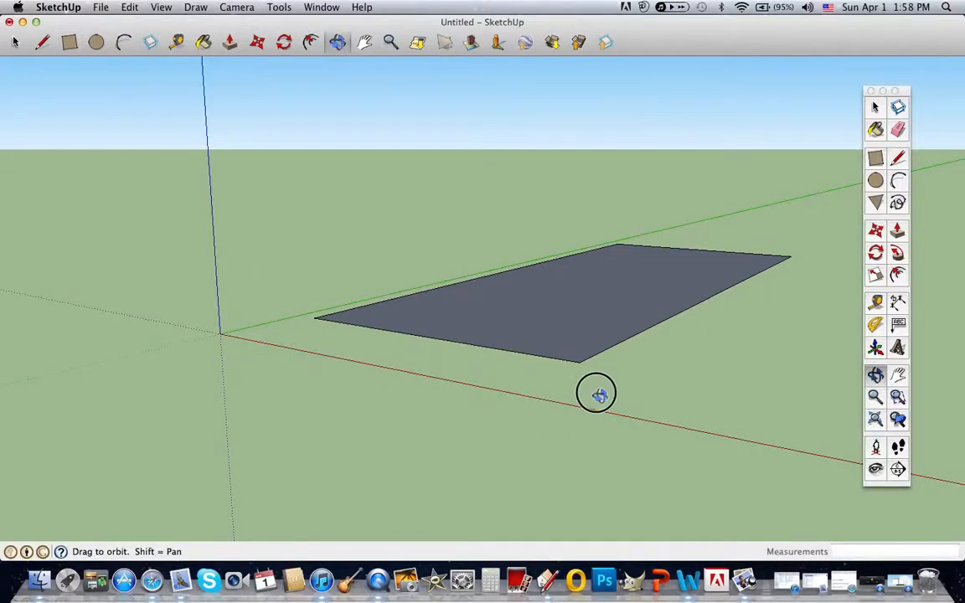
drag(595, 392, 644, 498)
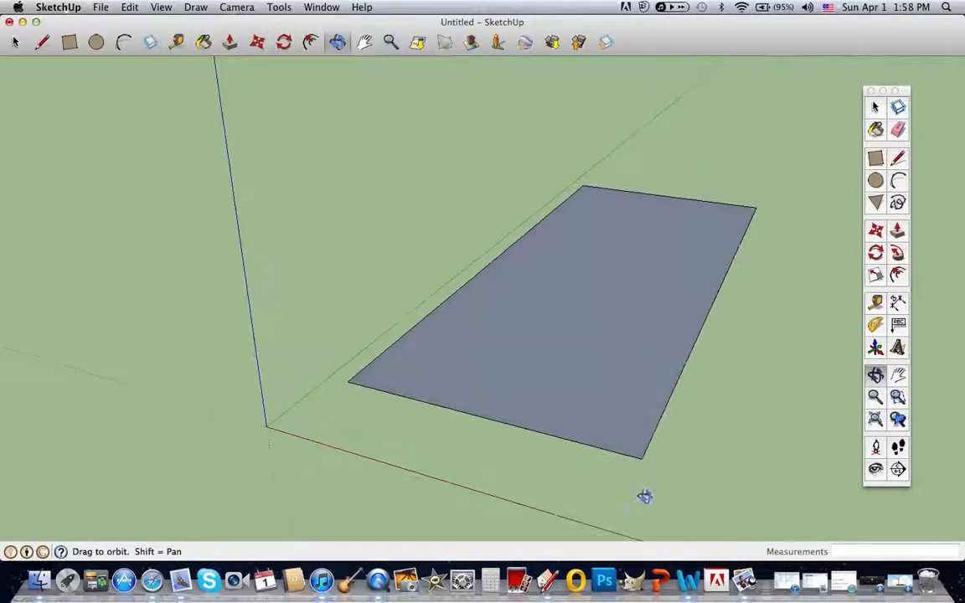
click(896, 578)
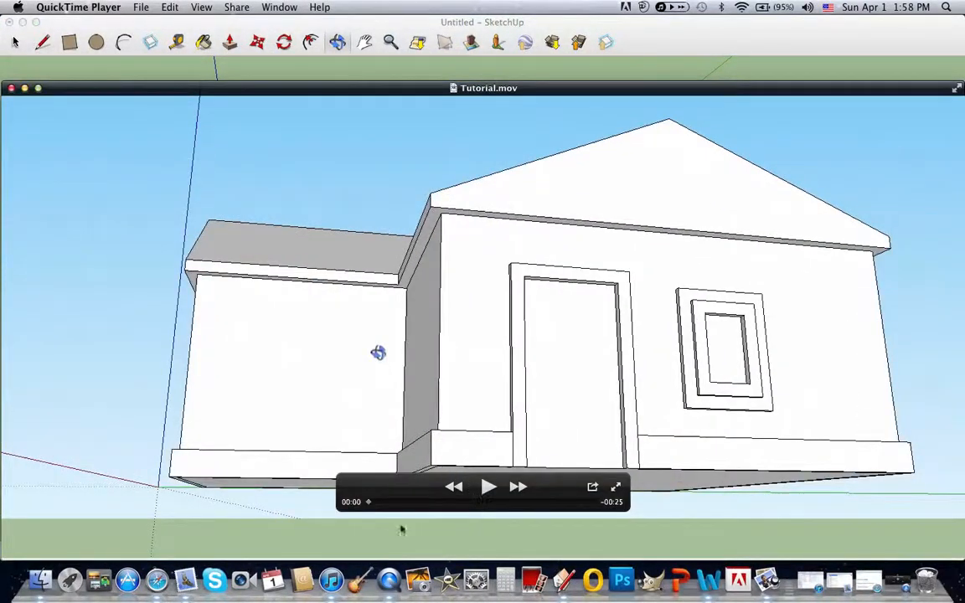
Examine the reference house from another angle in the video, then minimise its window and return to SketchUp
drag(370, 506, 375, 504)
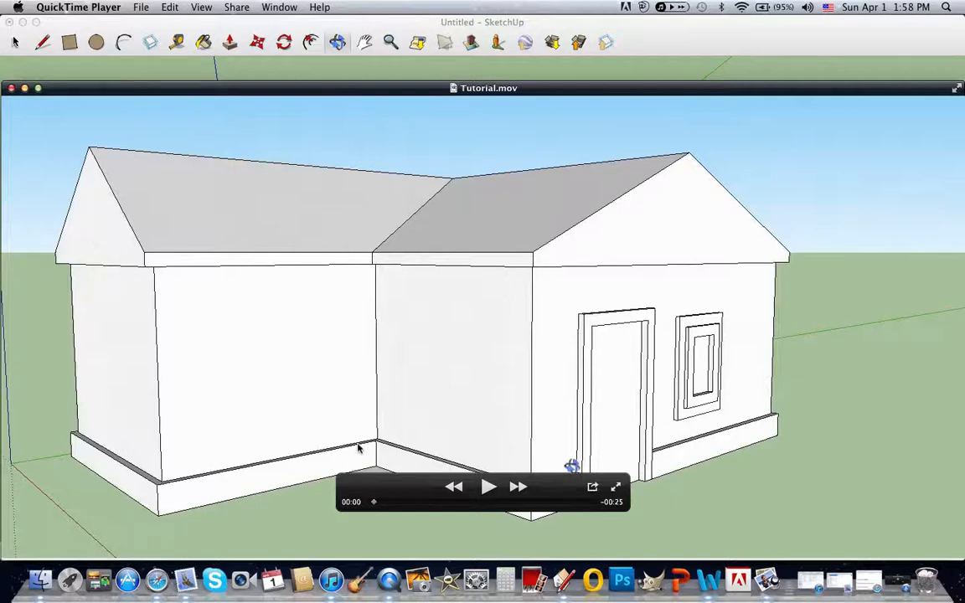
click(24, 89)
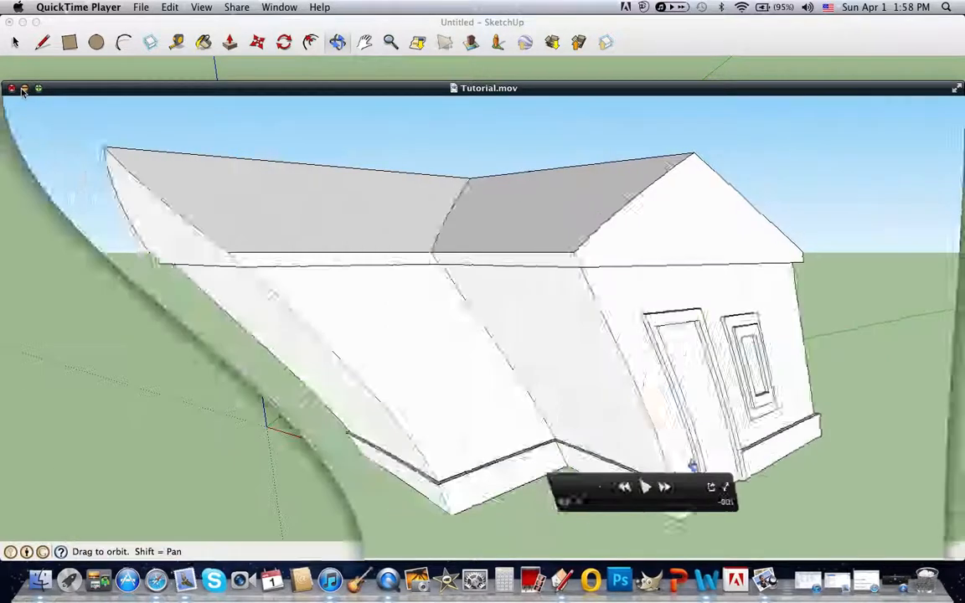
click(925, 262)
Draw a 20' by 10' rectangle adjoining the floor's long side, starting from its far corner away from the green axis
drag(674, 243, 708, 278)
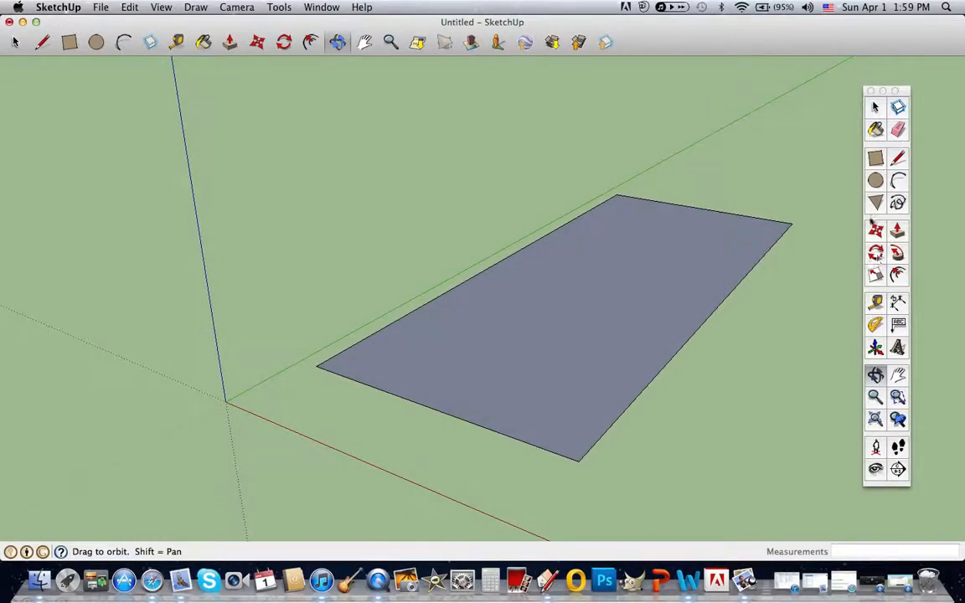
click(875, 157)
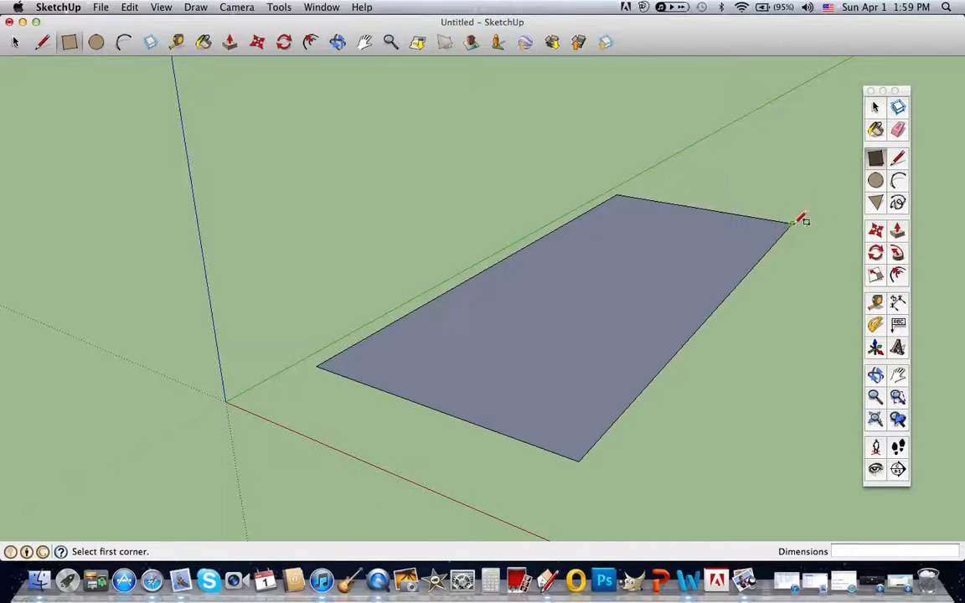
click(792, 223)
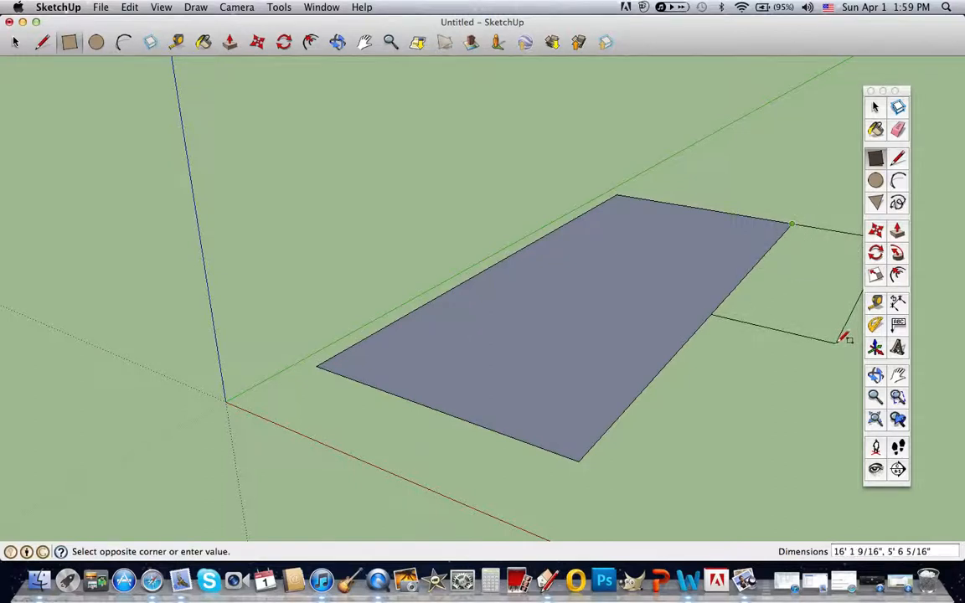
text(20', 10)
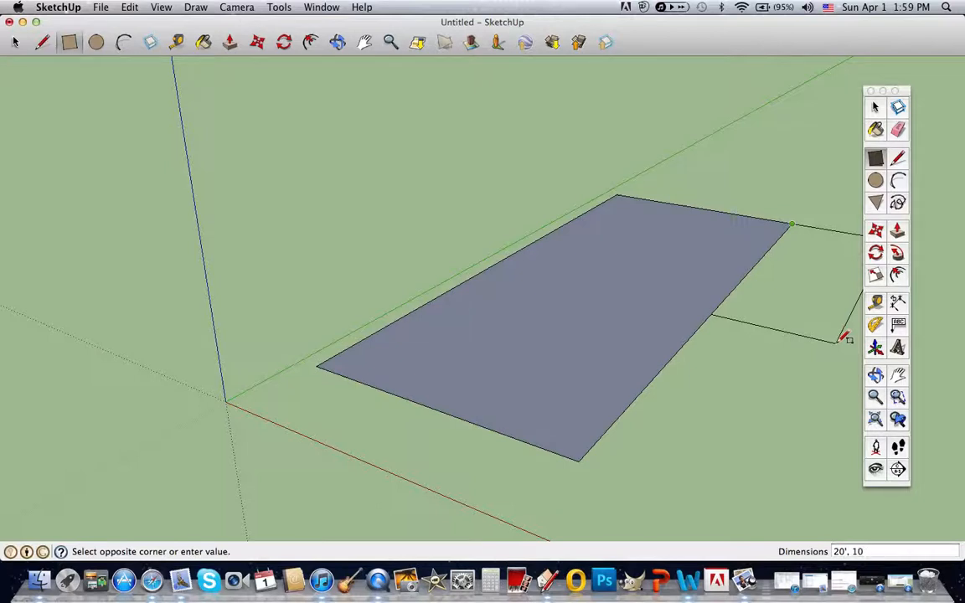
key(Return)
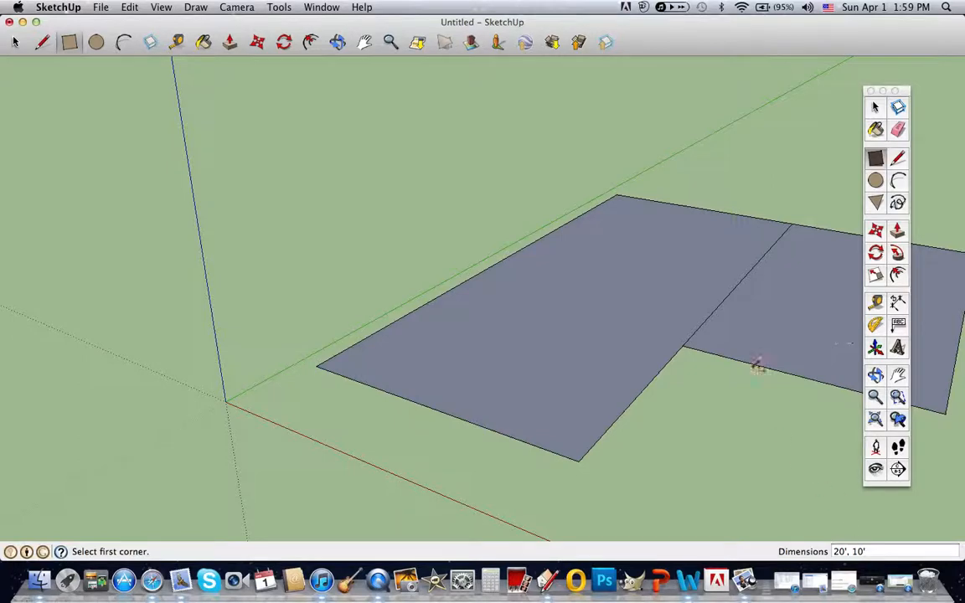
Move the floating tool palette off the floor plan to the empty area beside the blue axis
click(874, 374)
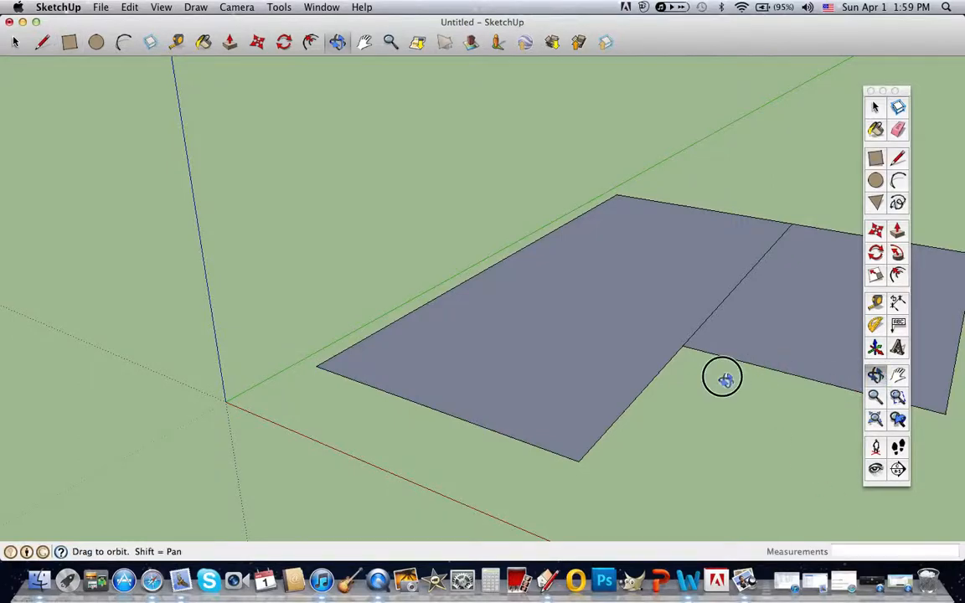
drag(724, 375, 831, 400)
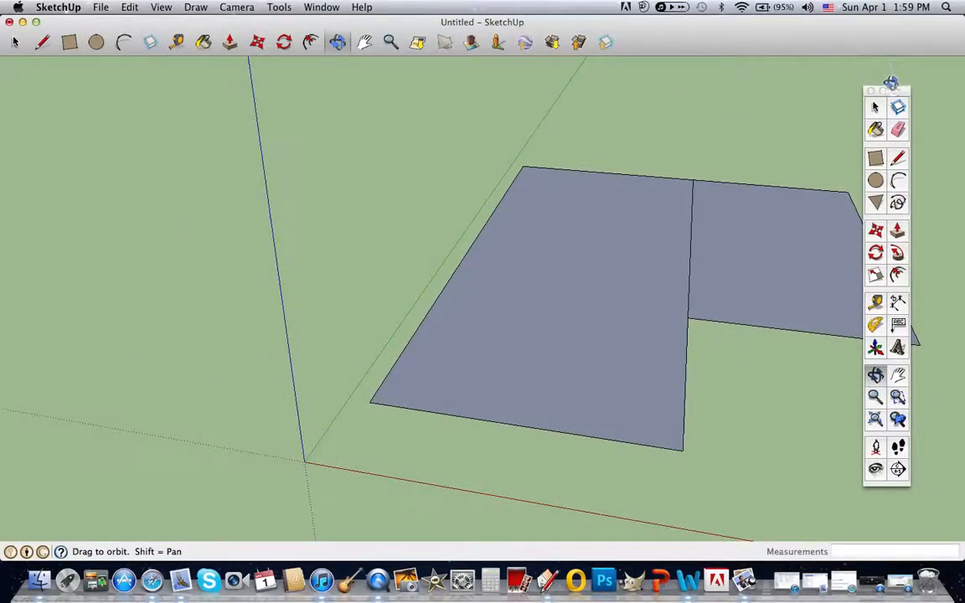
drag(902, 92, 111, 66)
drag(749, 220, 600, 304)
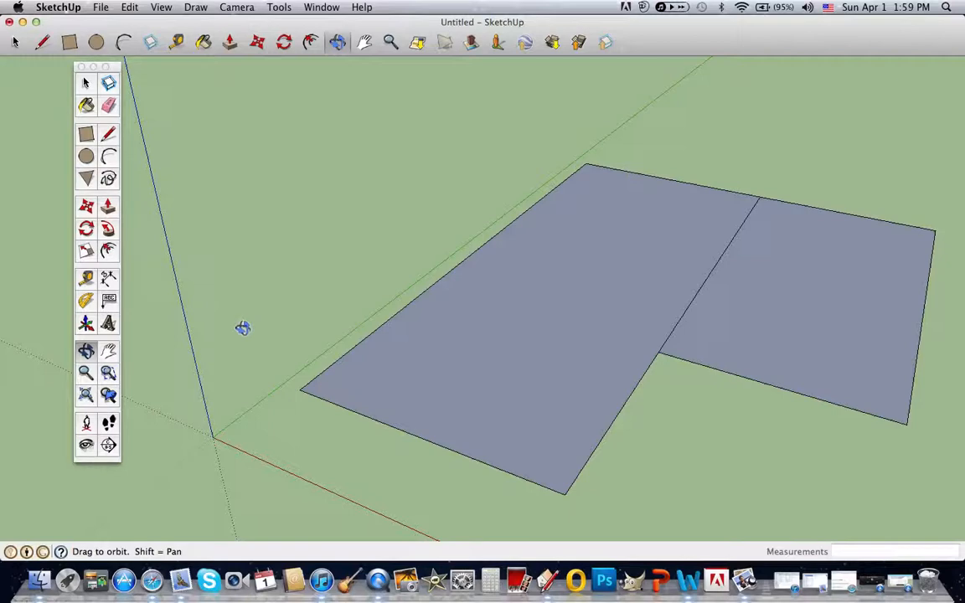
Try pushing the smaller floor rectangle down about 4' 4", and undo it
click(107, 205)
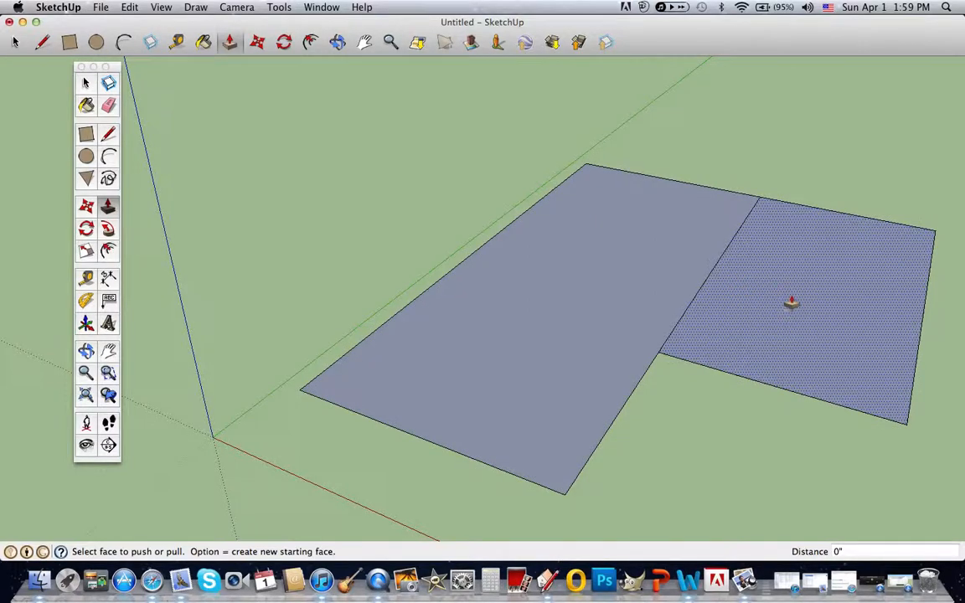
drag(791, 303, 751, 366)
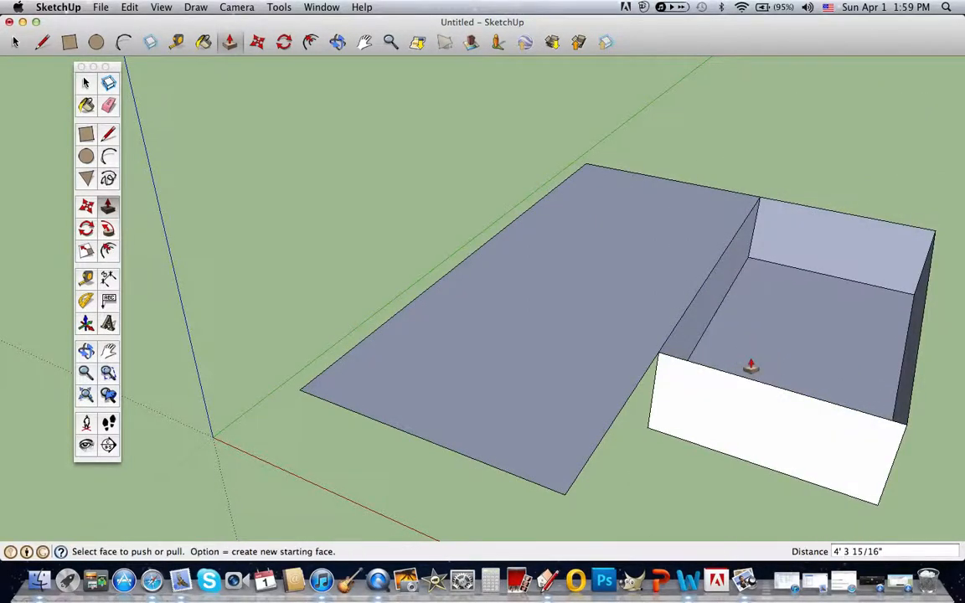
key(super+z)
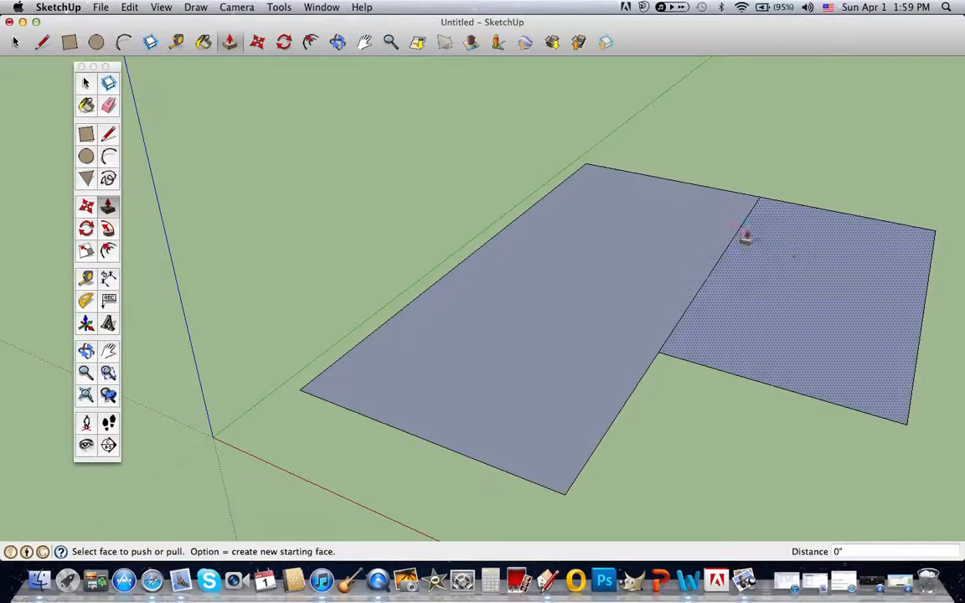
Try pulling the two floor rectangles up separately, the larger one about 7' 8", and undo both extrusions
drag(762, 267, 830, 145)
drag(590, 330, 656, 185)
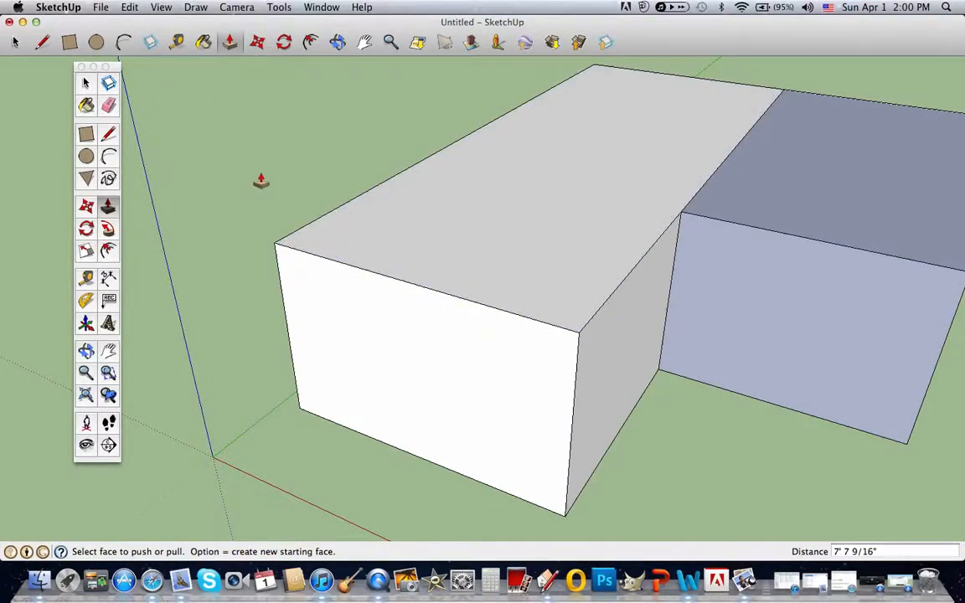
key(super+z)
key(super+z)
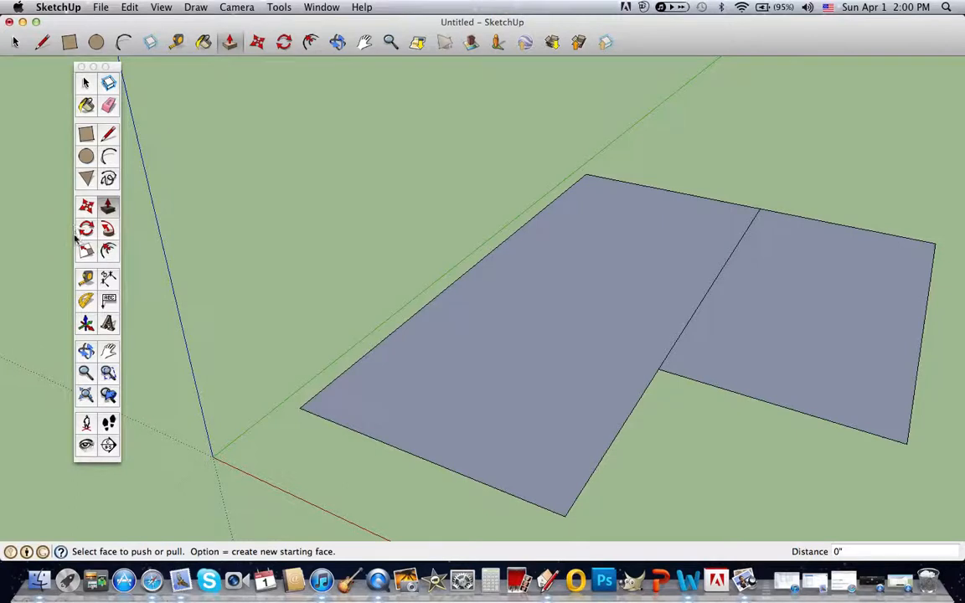
Erase the edge dividing the two floor rectangles so they form one L-shaped face
click(109, 105)
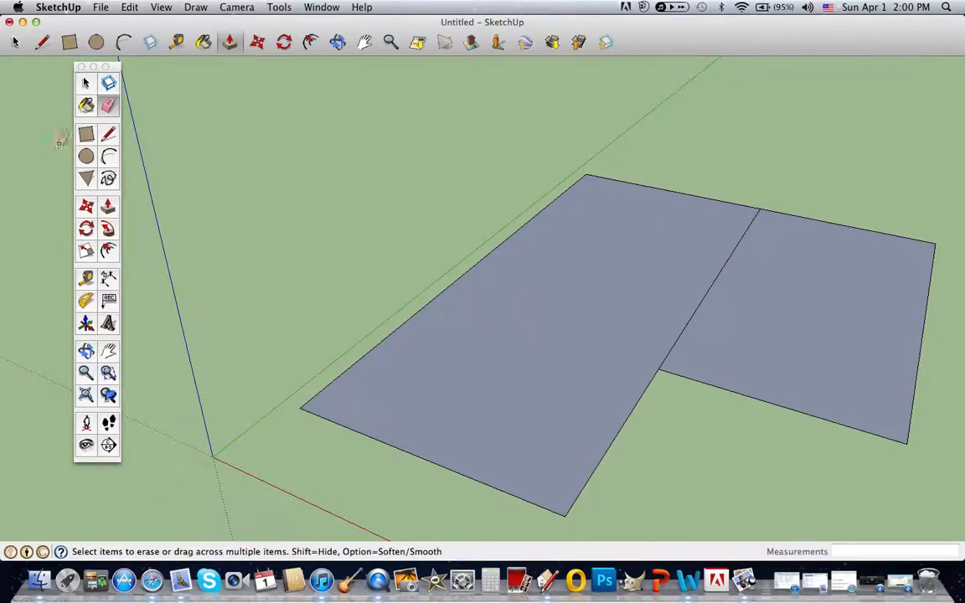
click(735, 248)
Extrude the L-shaped floor face upward by 10' with Push/Pull
click(108, 206)
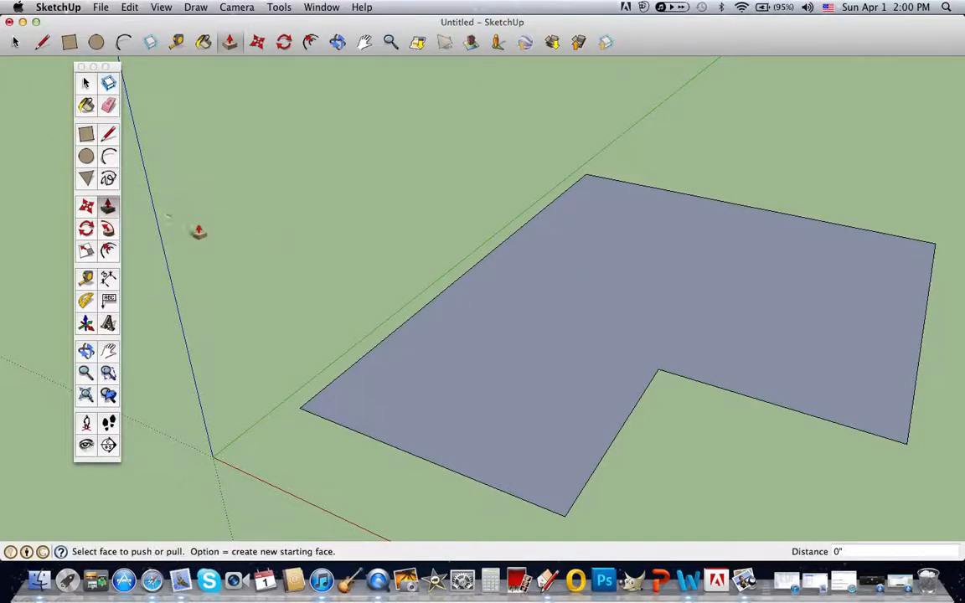
mouse_move(452, 329)
mouse_down()
mouse_move(637, 100)
mouse_move(704, 189)
mouse_move(662, 331)
mouse_up()
key(super+z)
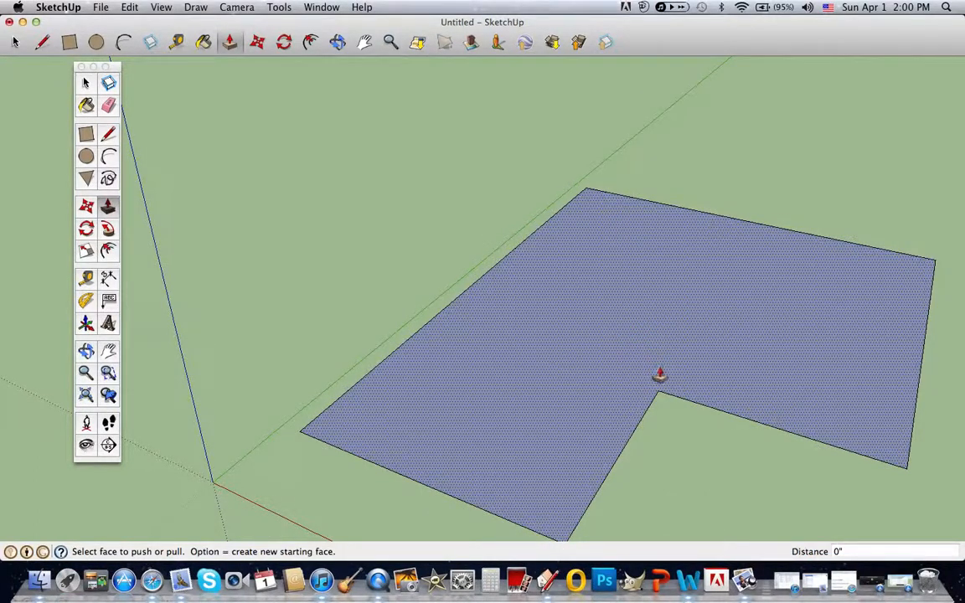
drag(641, 359, 614, 216)
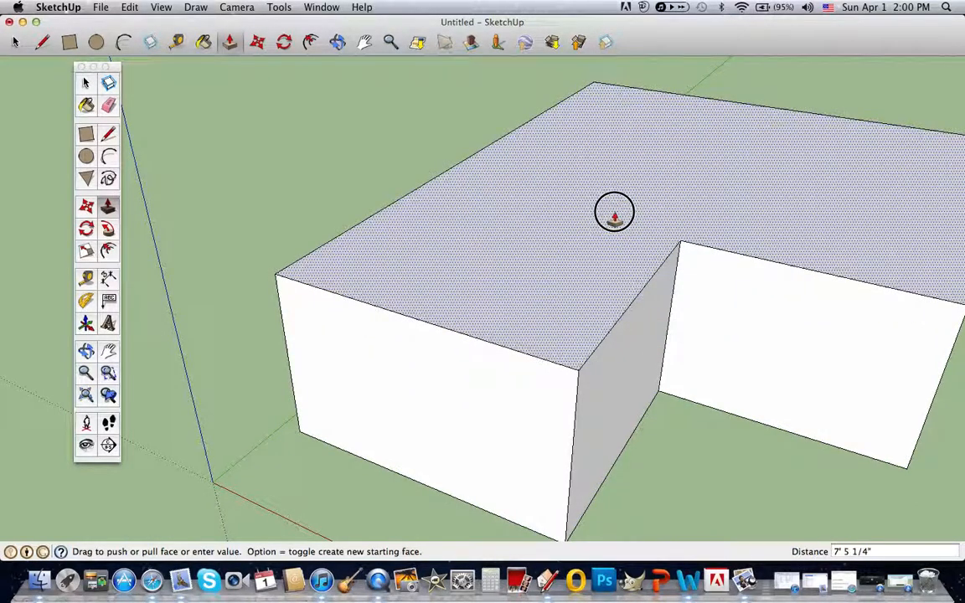
text(1')
key(Return)
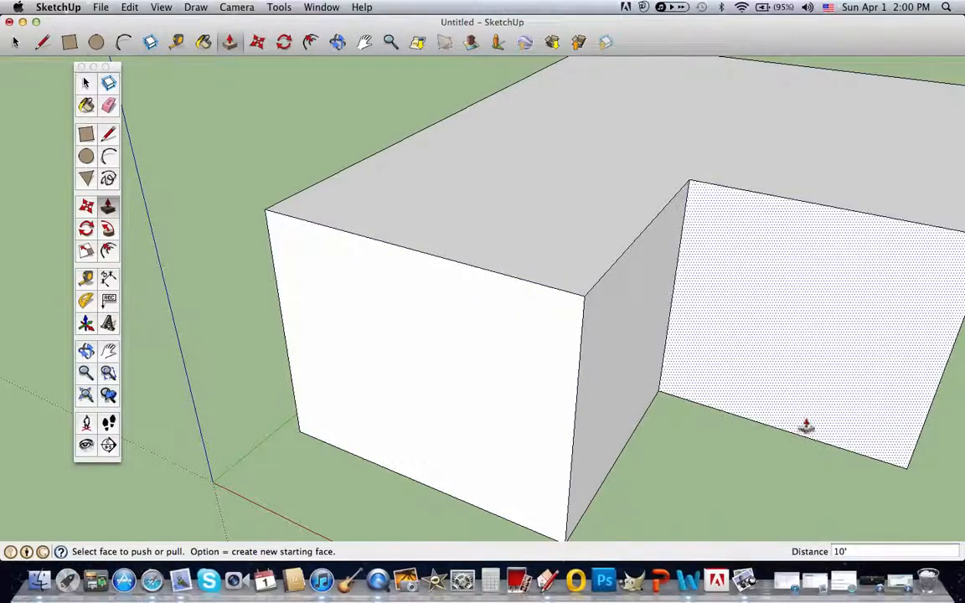
click(772, 477)
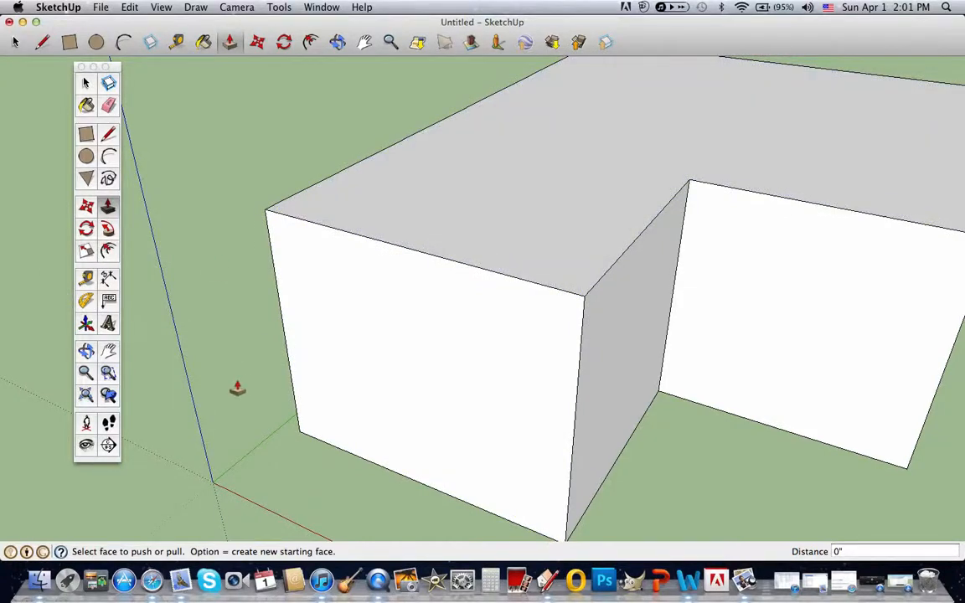
Try starting a line at the midpoint of the long wing's front top edge, undo, and redo the extrusion
scroll(237, 389, down, 3)
scroll(237, 390, up, 2)
scroll(237, 387, down, 1)
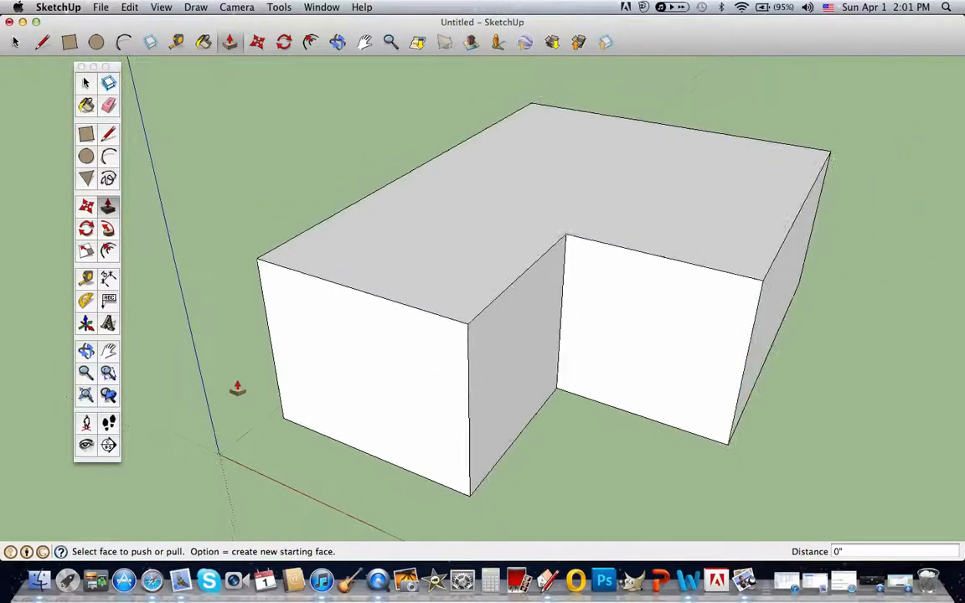
click(84, 83)
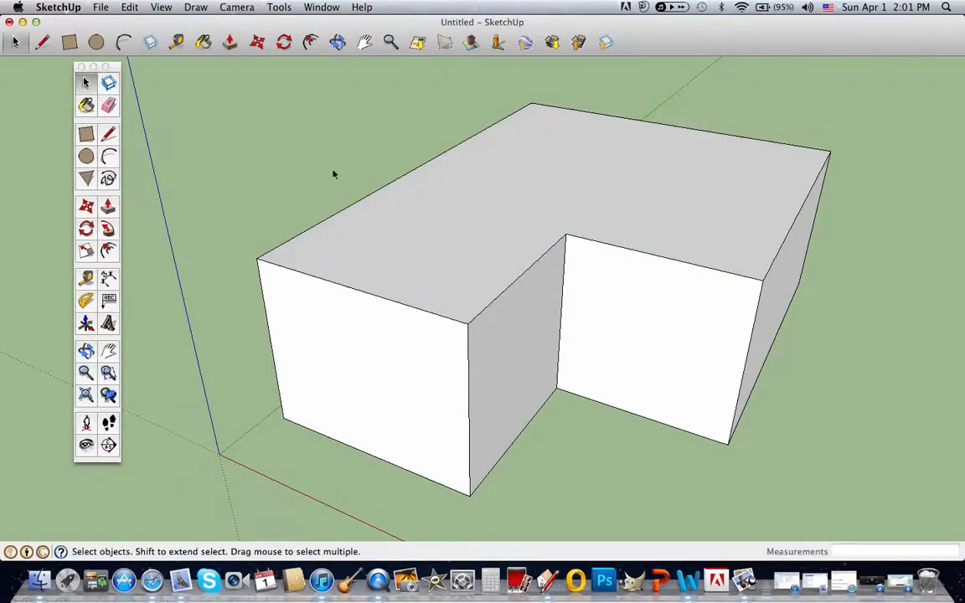
click(404, 307)
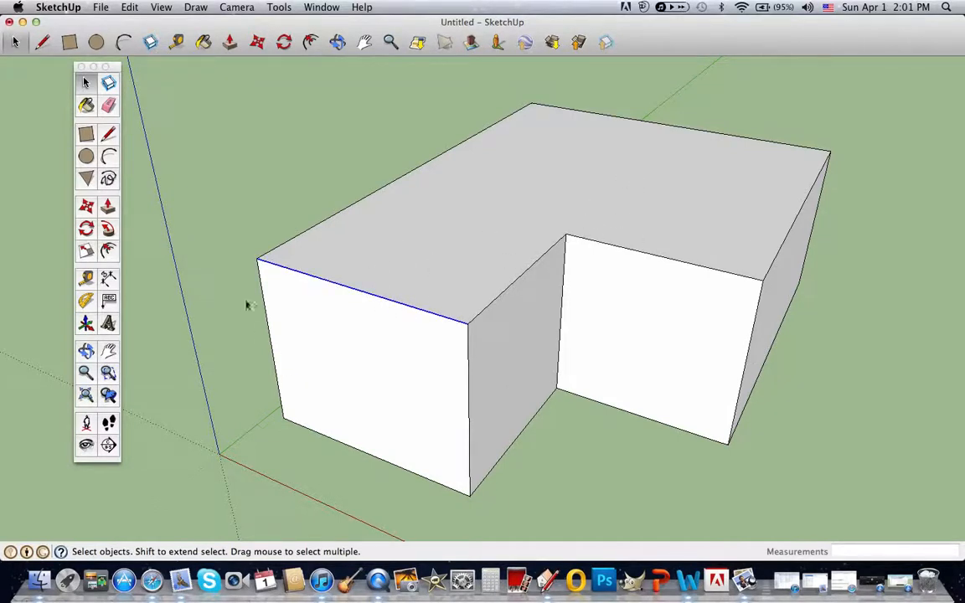
click(108, 133)
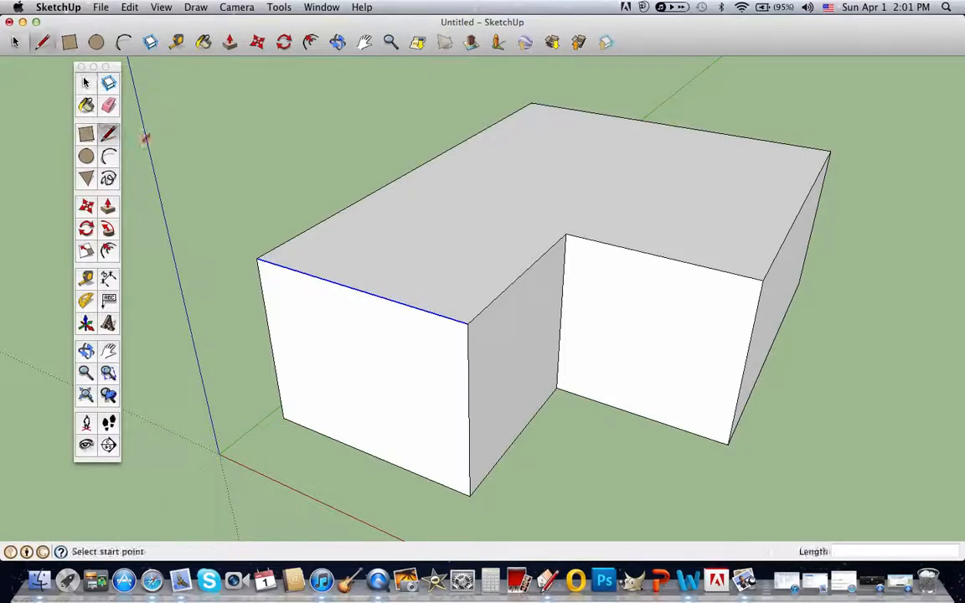
click(355, 289)
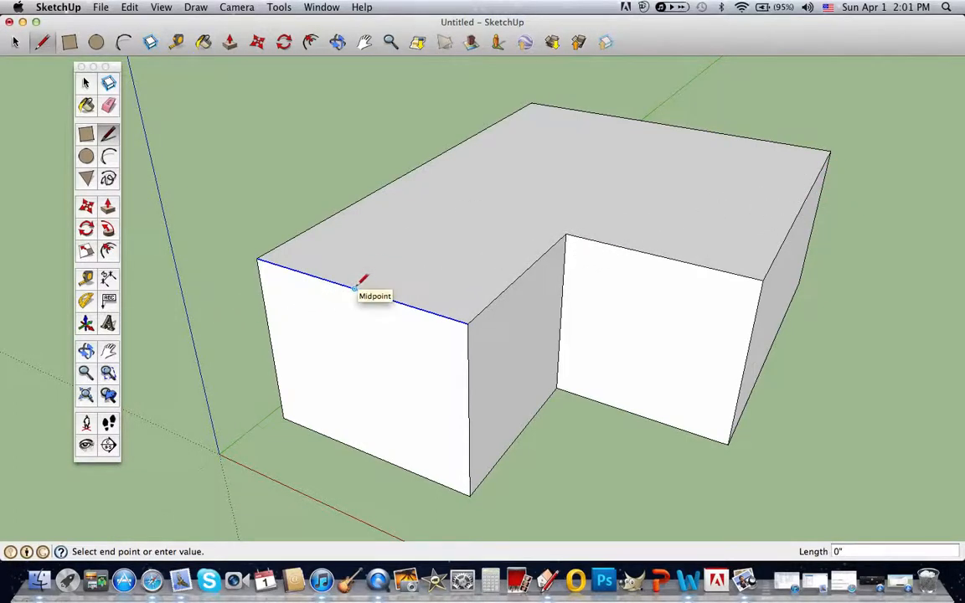
key(super+z)
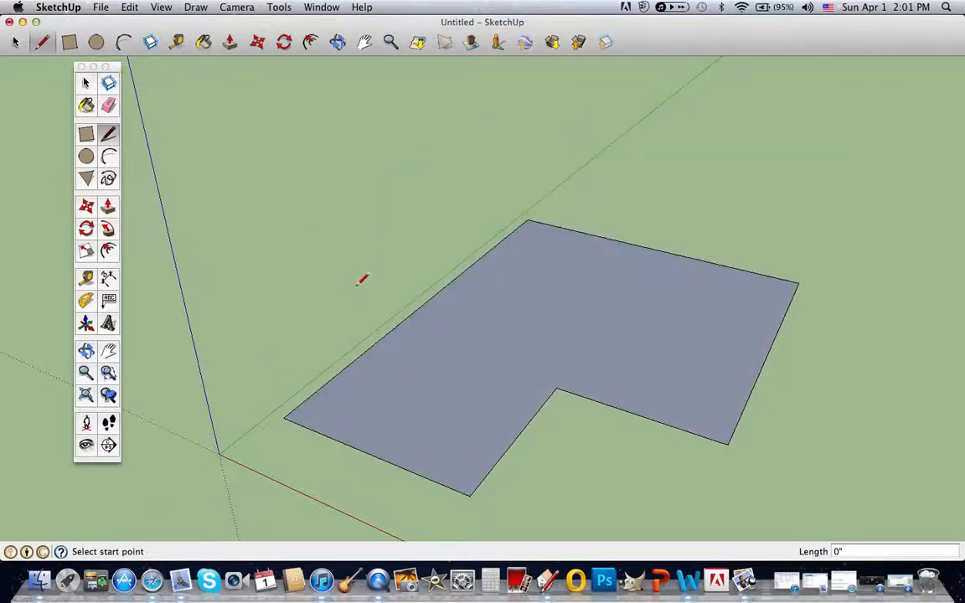
key(super+shift+z)
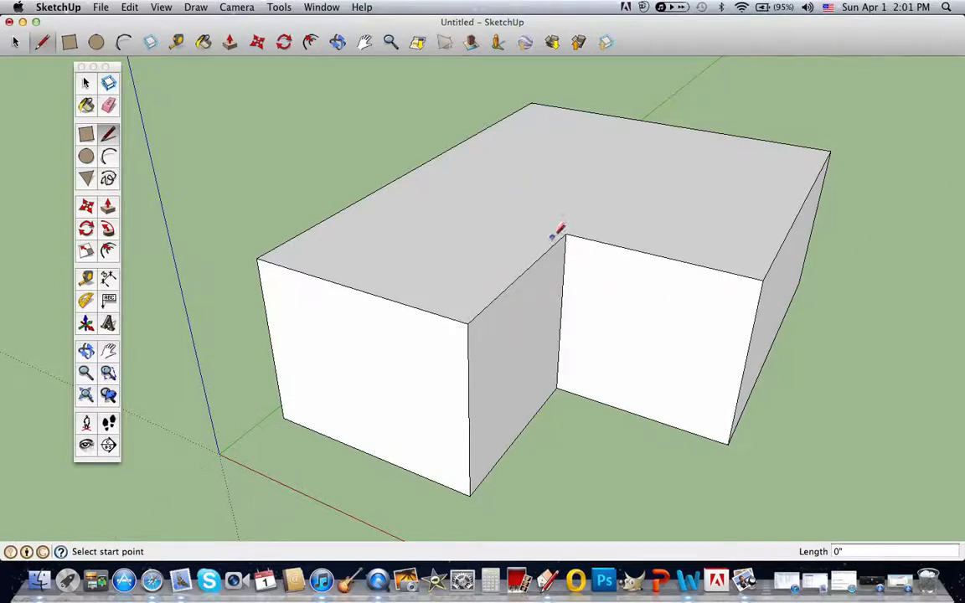
Draw an L-shaped centre line on the top face from the front edge's midpoint, ending 16' along the red axis at the side edge's midpoint
click(354, 288)
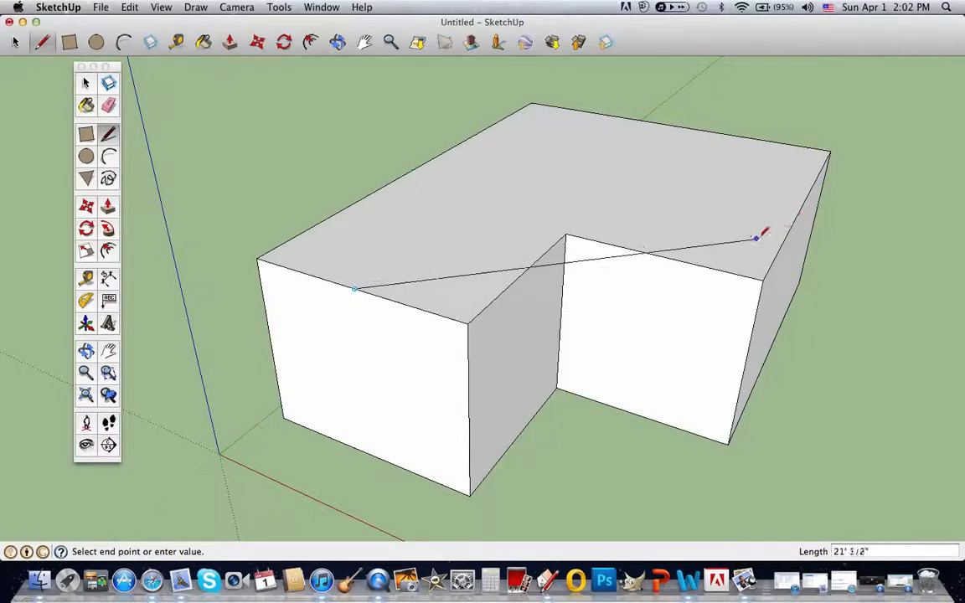
click(804, 203)
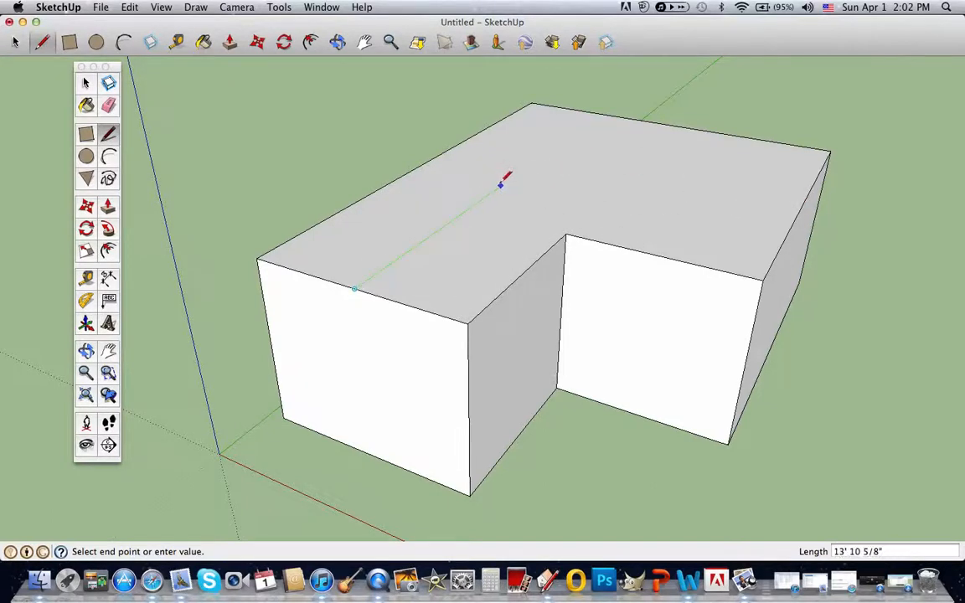
click(546, 154)
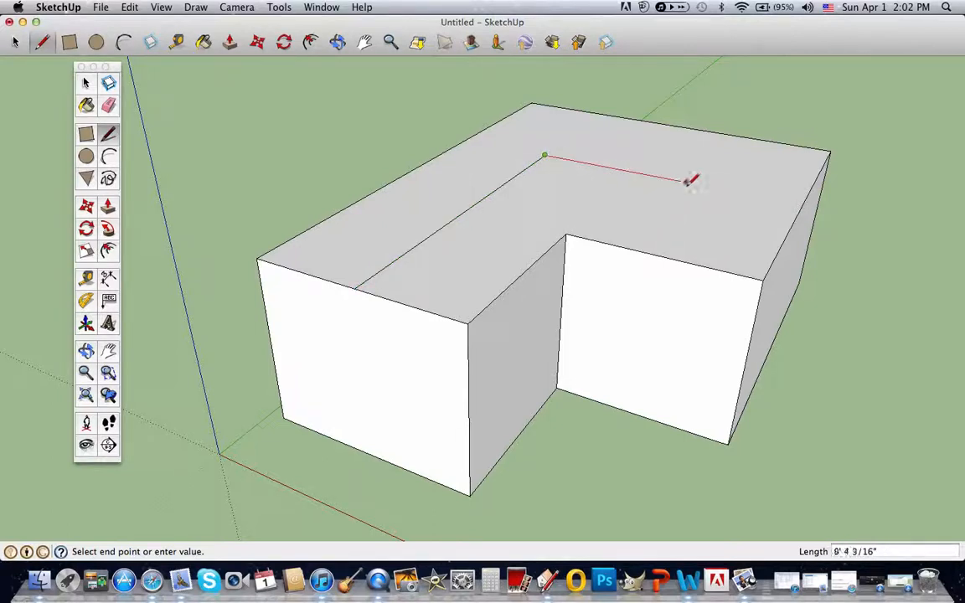
click(803, 203)
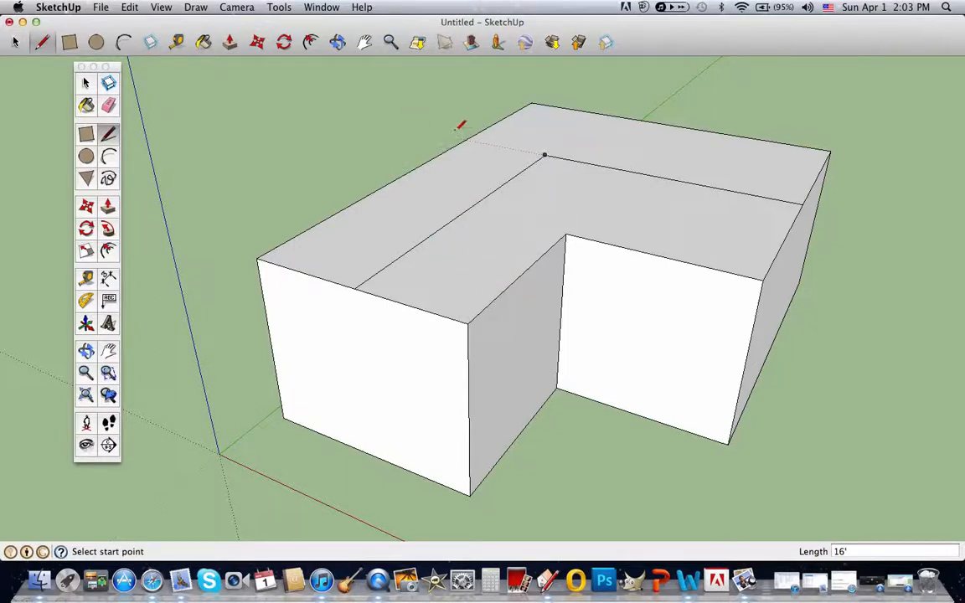
Draw a diagonal line on the top face from the centre line's bend to the L-shape's inner corner
click(546, 154)
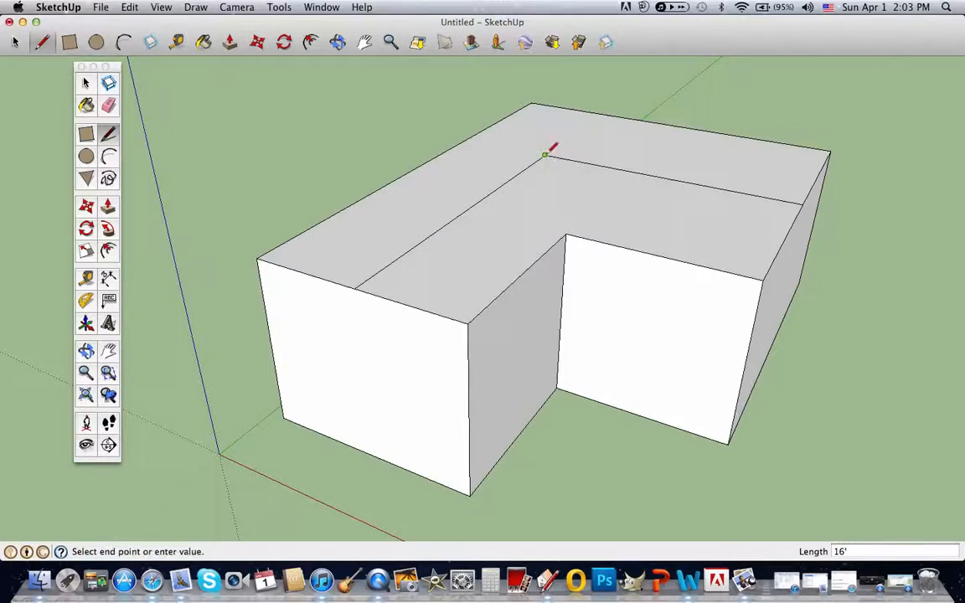
click(567, 234)
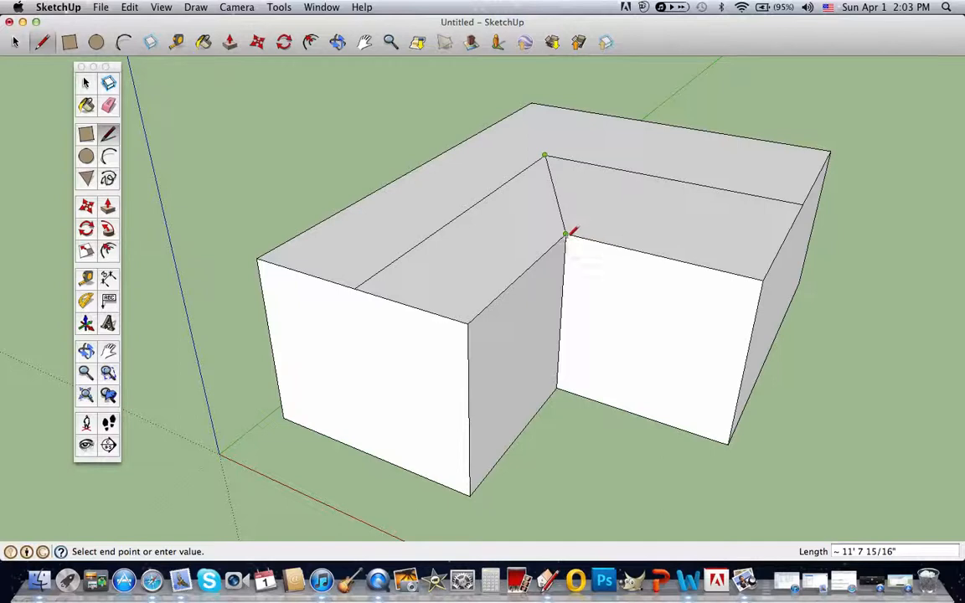
click(567, 234)
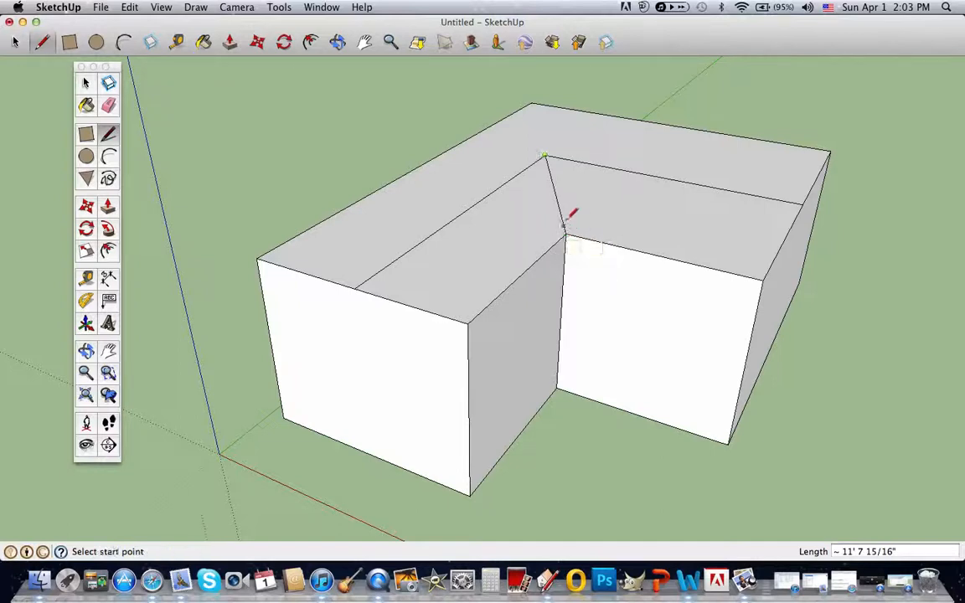
Draw a diagonal line on the top face from the centre line's bend to the L-shape's outer back corner
click(546, 155)
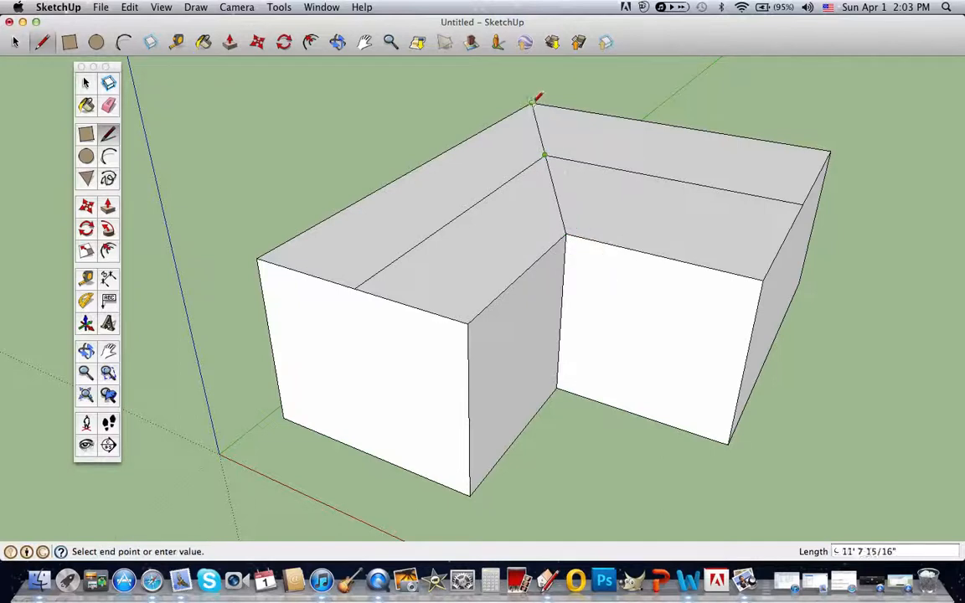
click(532, 102)
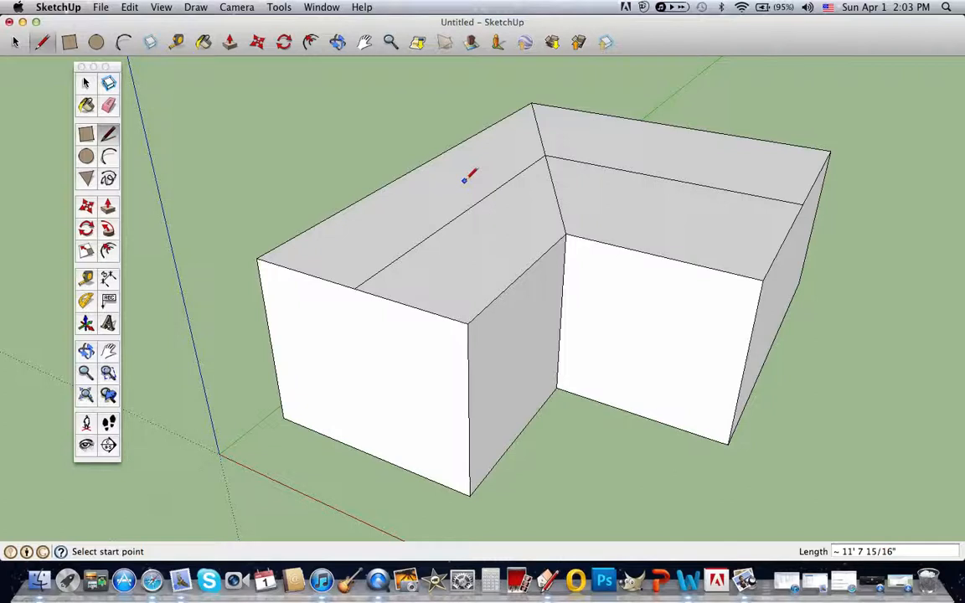
Move both centre lines on the top face together about 3' 1 1/2" up along the blue axis to raise a gabled roof
click(108, 205)
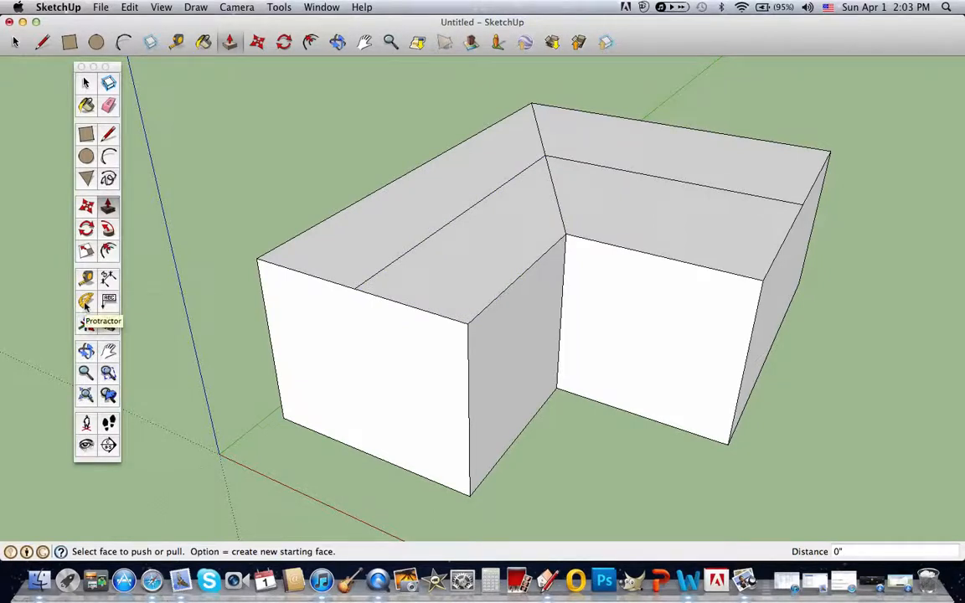
click(86, 206)
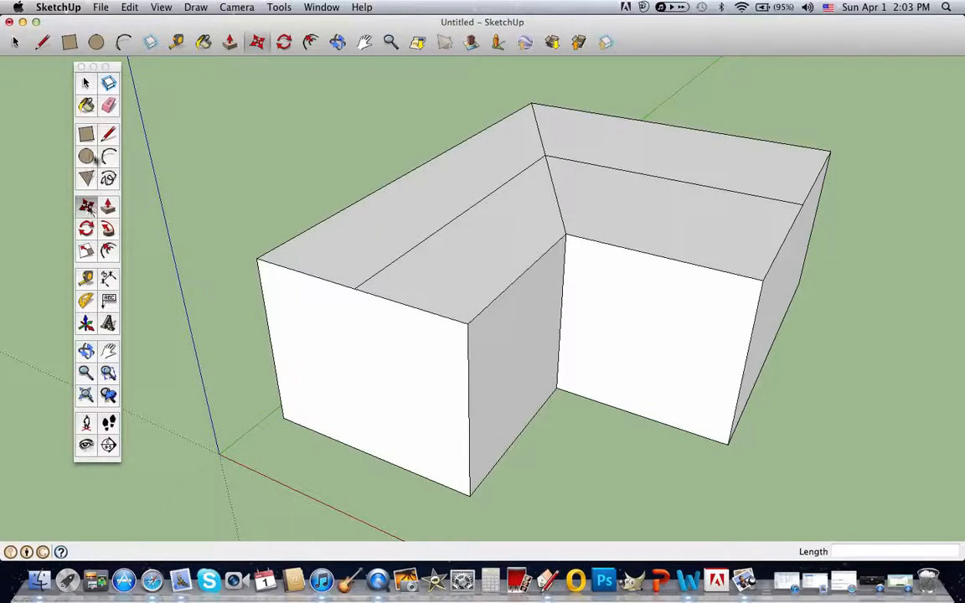
click(84, 83)
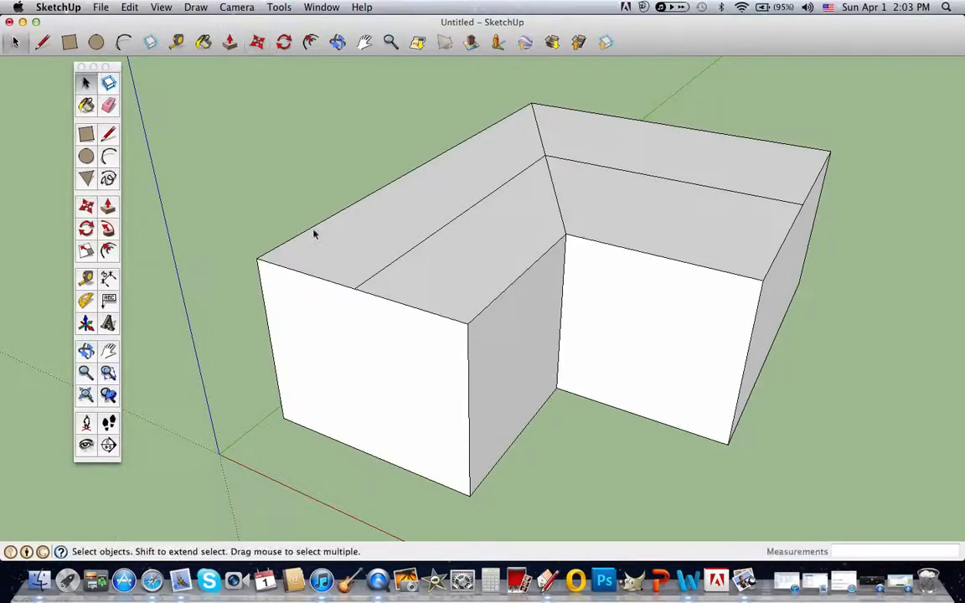
click(377, 275)
click(377, 277)
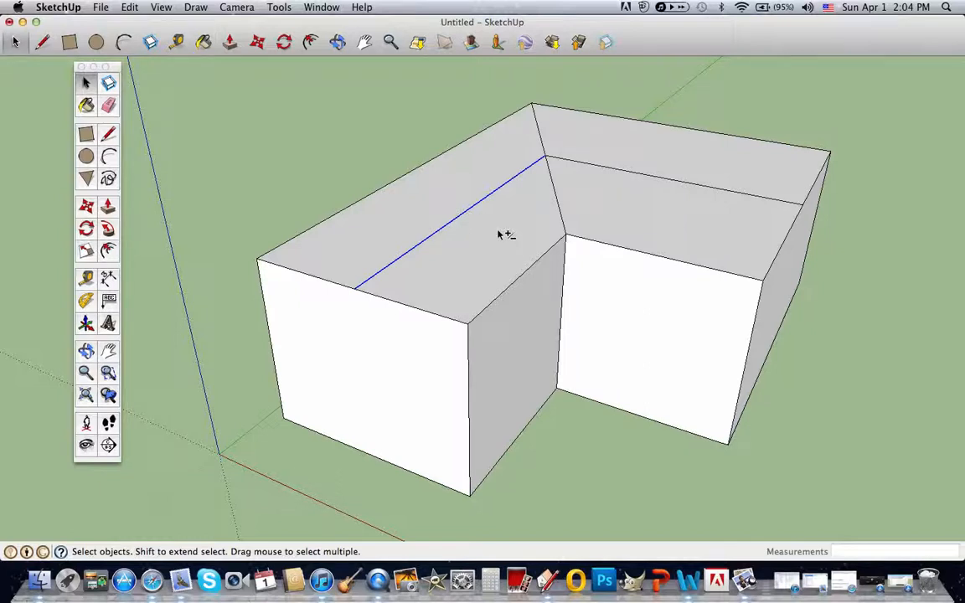
shift+click(624, 169)
shift+click(623, 170)
shift+click(617, 171)
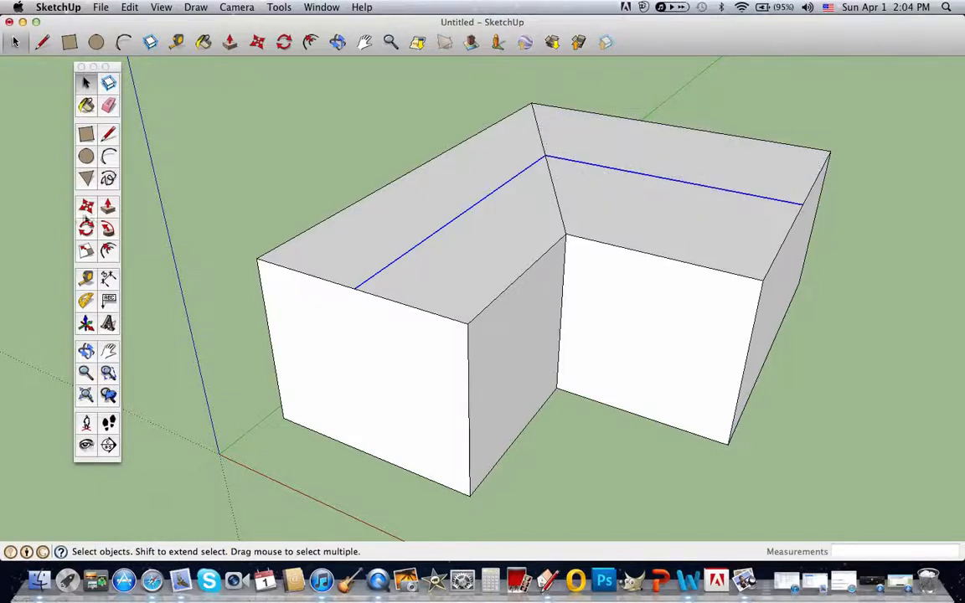
click(84, 204)
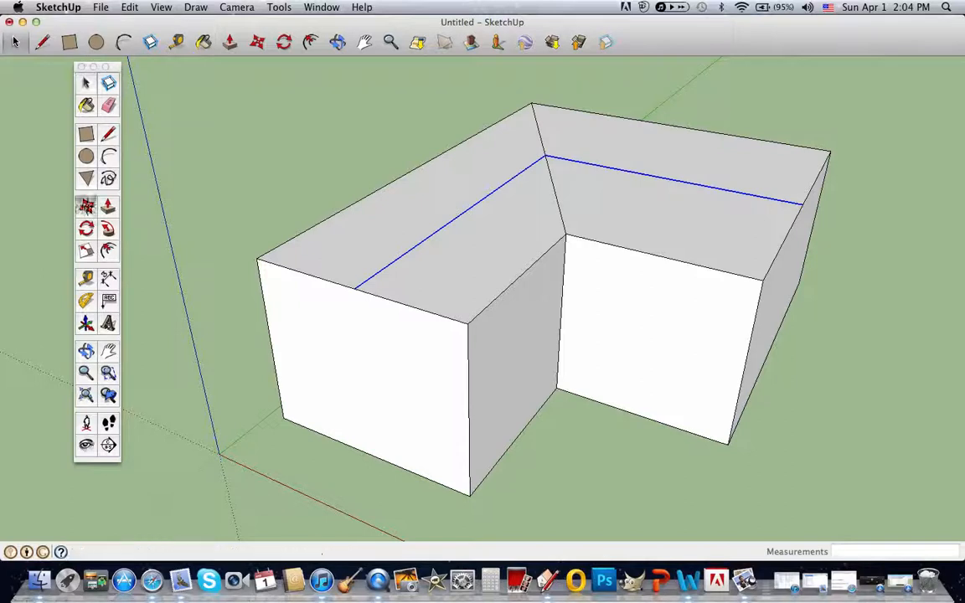
click(394, 261)
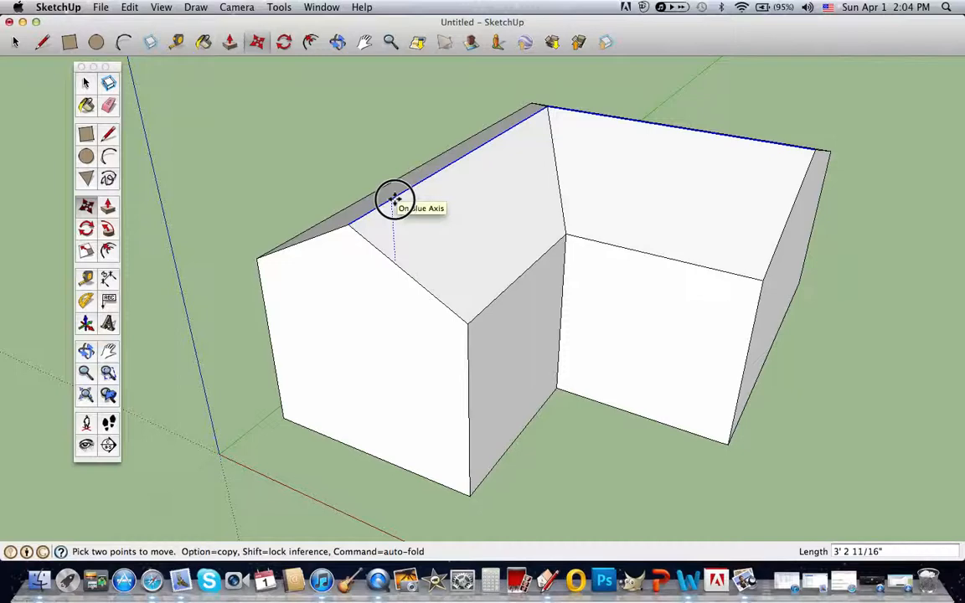
click(393, 200)
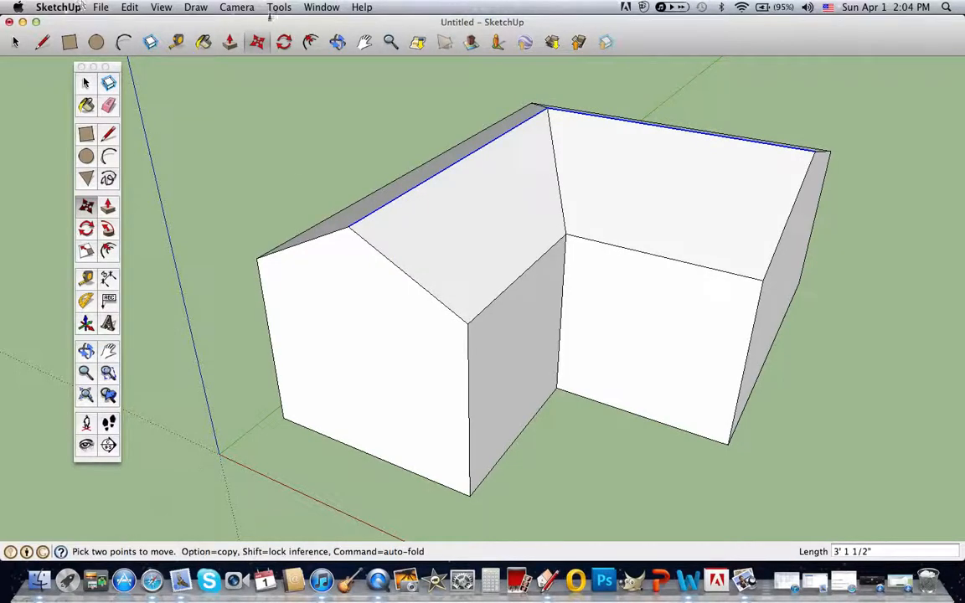
click(86, 350)
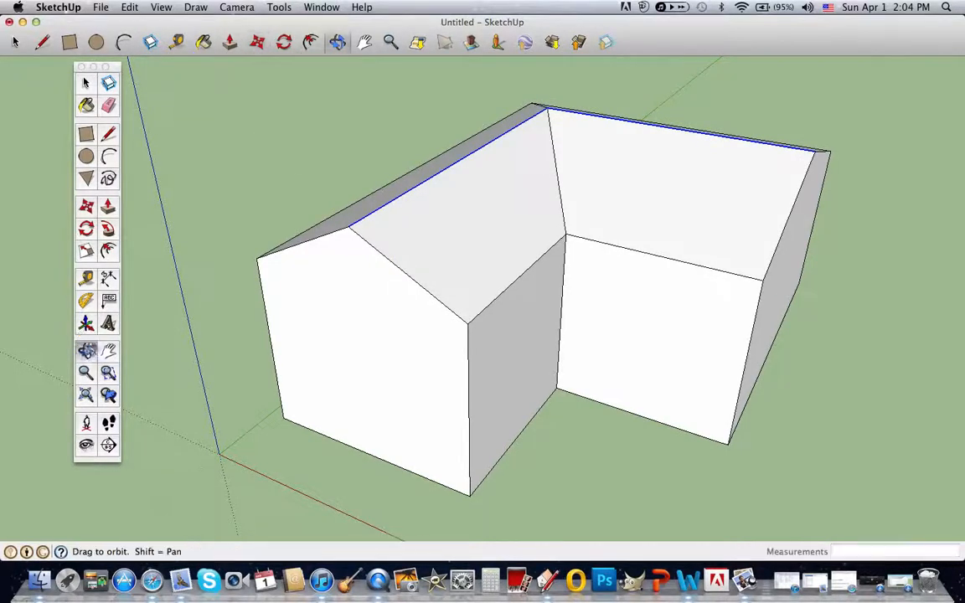
drag(297, 323, 925, 441)
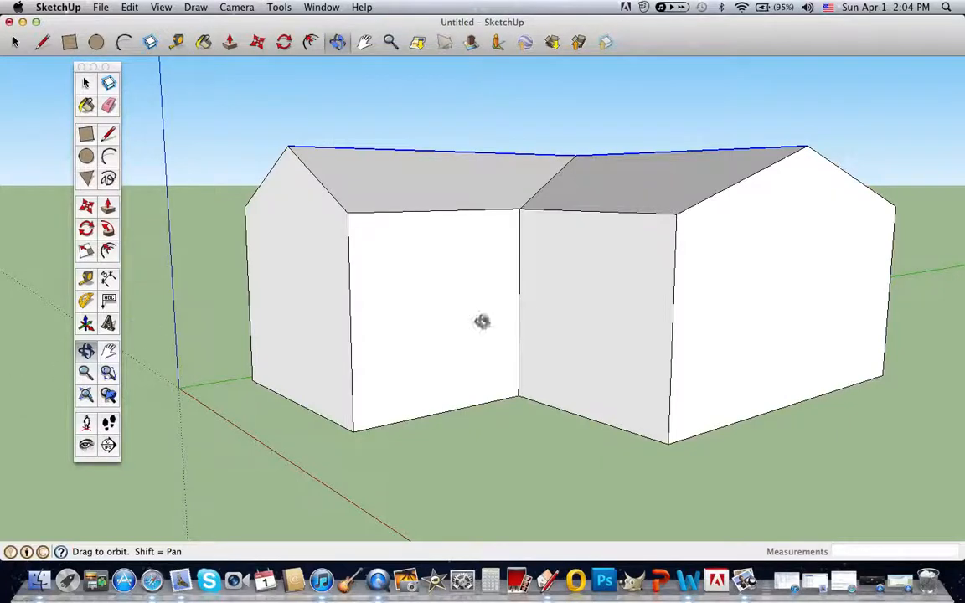
mouse_move(482, 321)
mouse_down()
mouse_move(515, 325)
mouse_move(477, 337)
mouse_move(495, 335)
mouse_up()
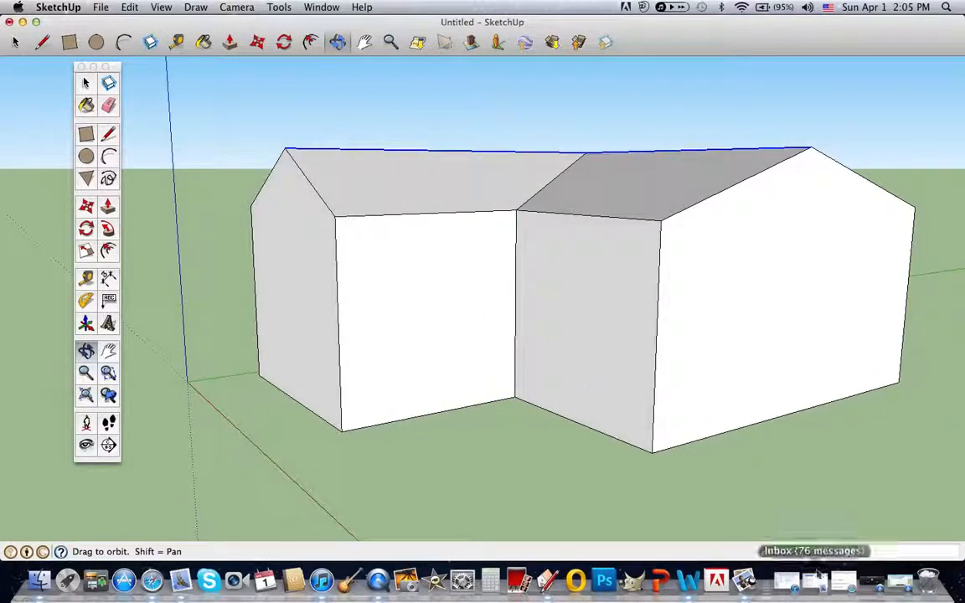